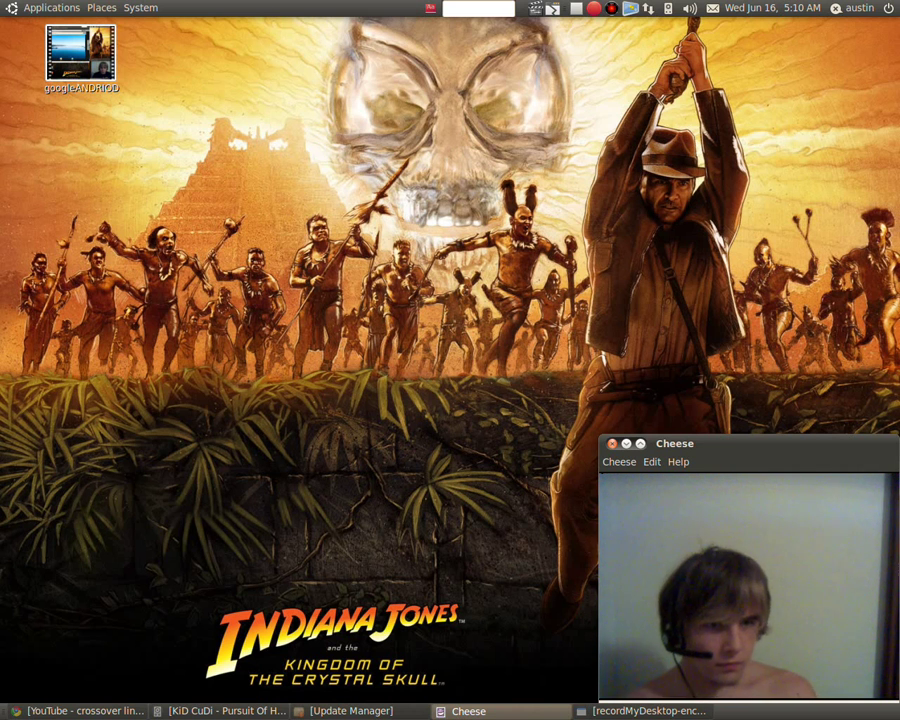
# - Launch the DeVeDe DVD/CD Video Creator and start a new Video DVD project
pyautogui.click(43, 8)
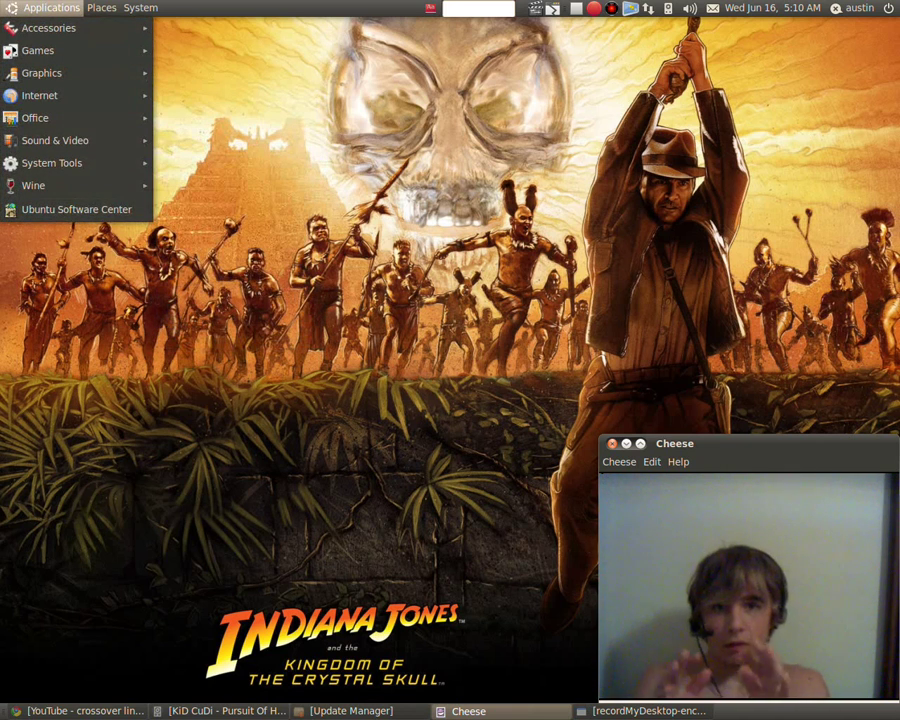
pyautogui.press('Right')
pyautogui.press('Left')
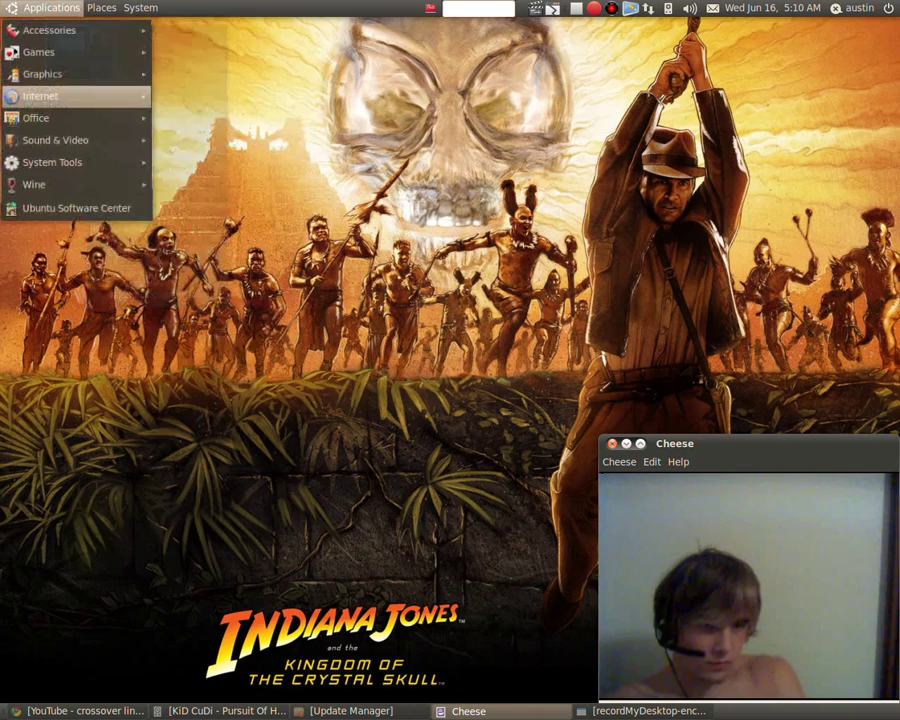
pyautogui.press('Down')
pyautogui.press('Down')
pyautogui.press('Right')
pyautogui.press('Down')
pyautogui.press('Down')
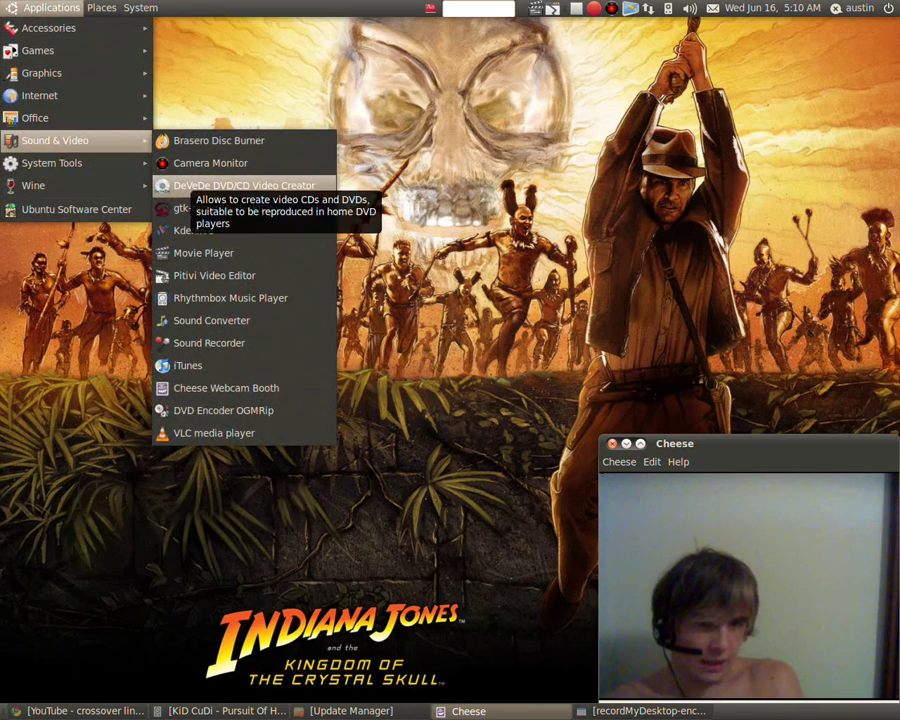
pyautogui.press('Return')
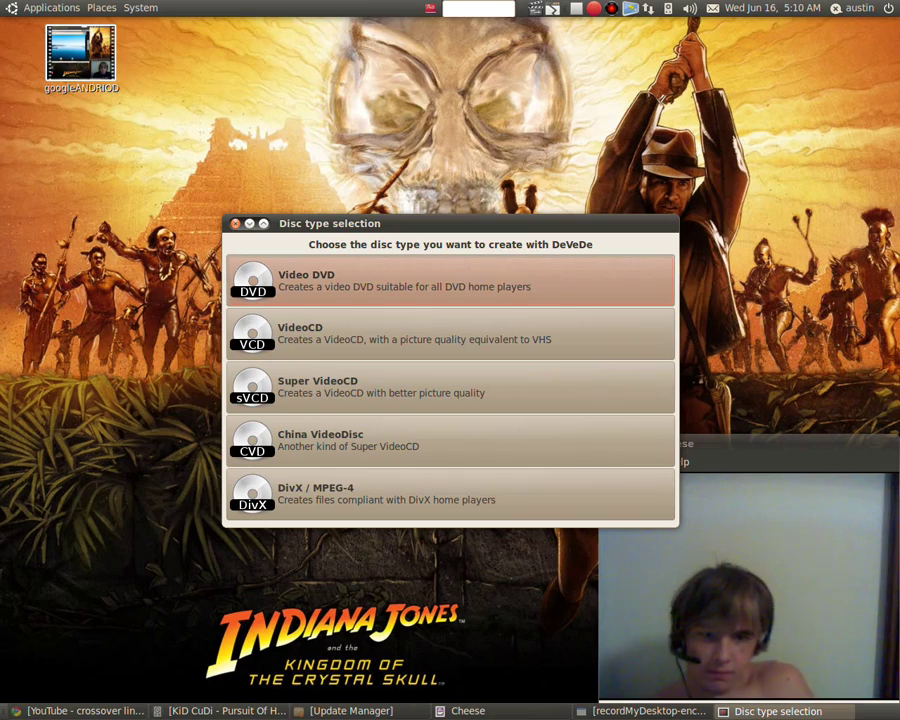
pyautogui.press('Return')
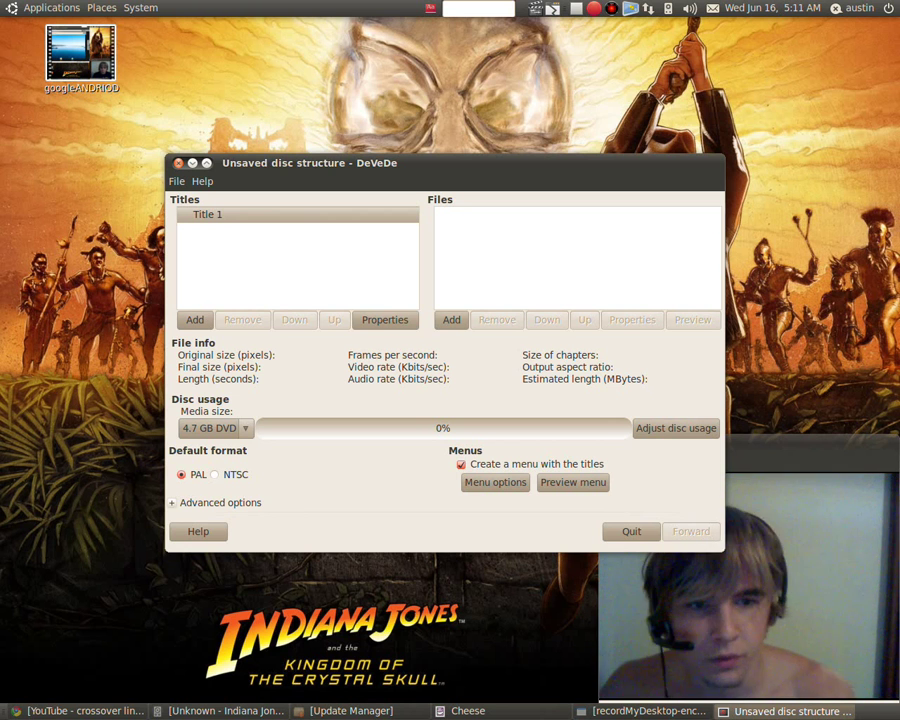
# - Rename Title 1 as "Indiana Jones" and preview the disc menu
pyautogui.click(385, 320)
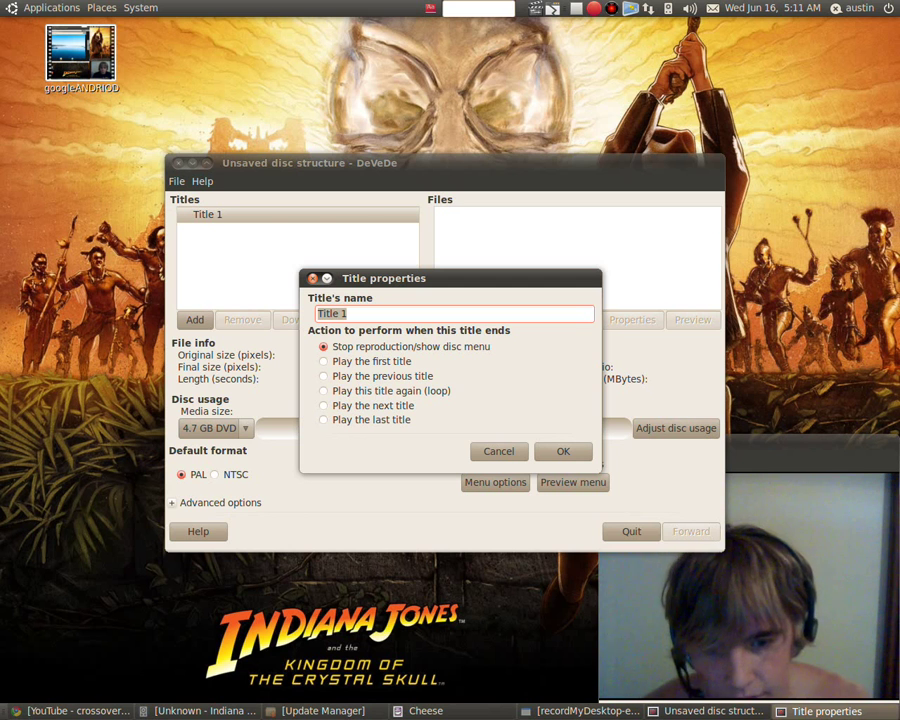
pyautogui.write('In')
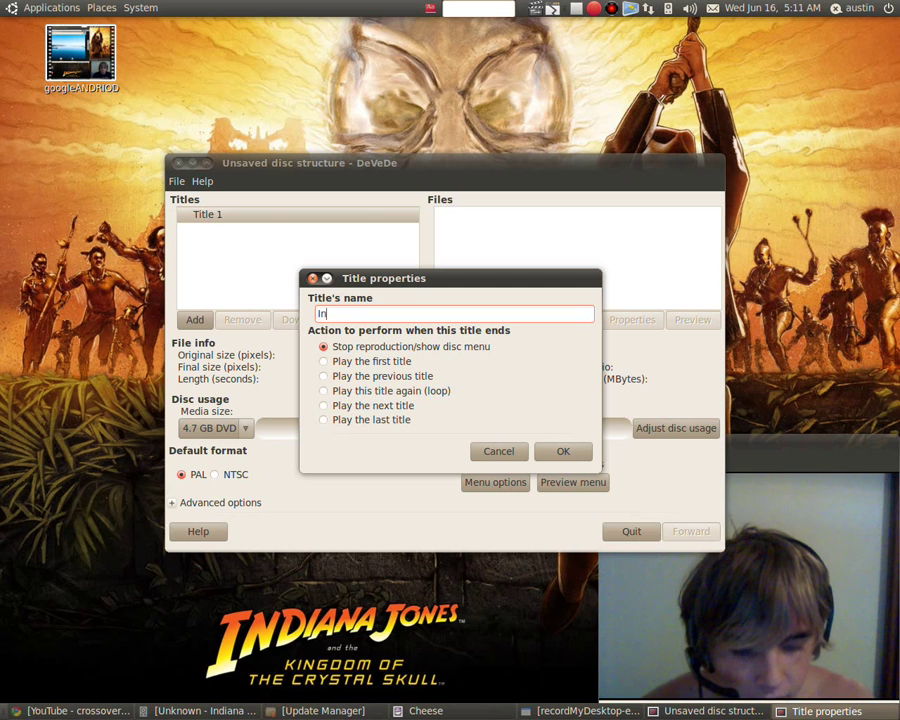
pyautogui.write('diana J')
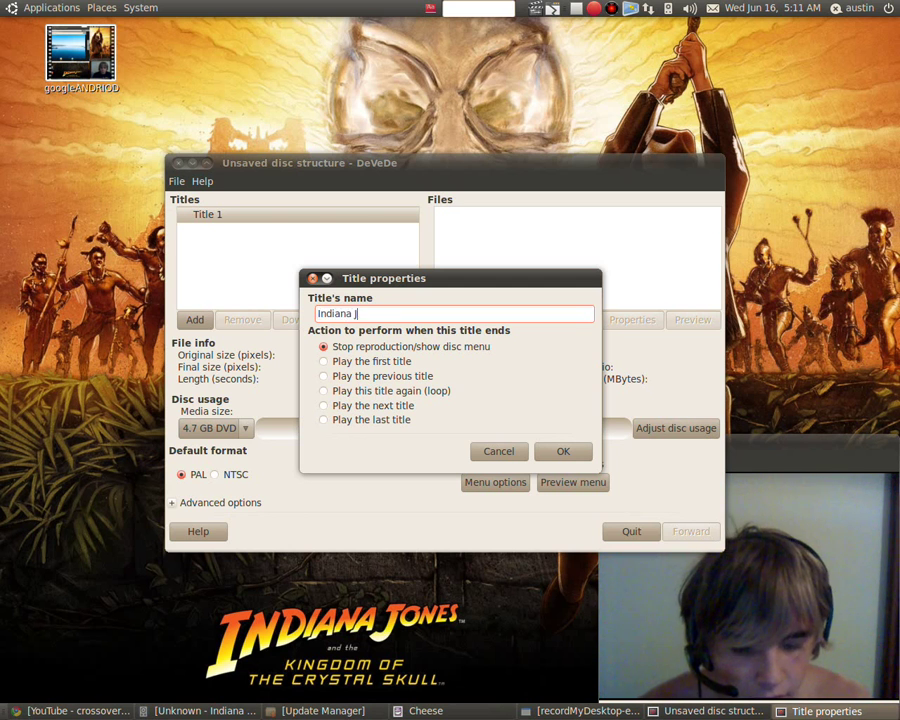
pyautogui.write('ones')
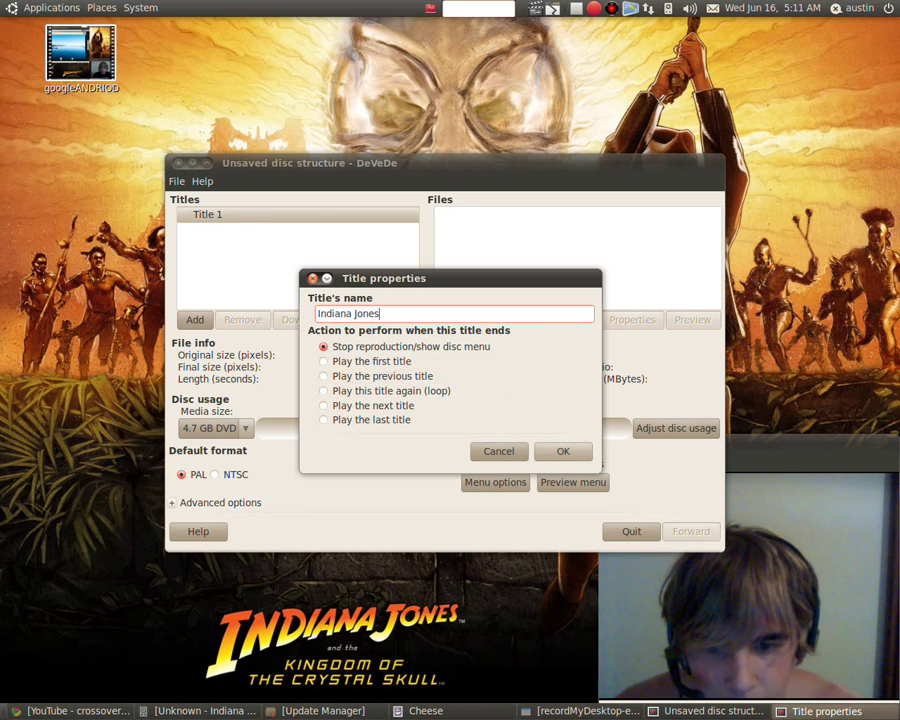
pyautogui.press('Return')
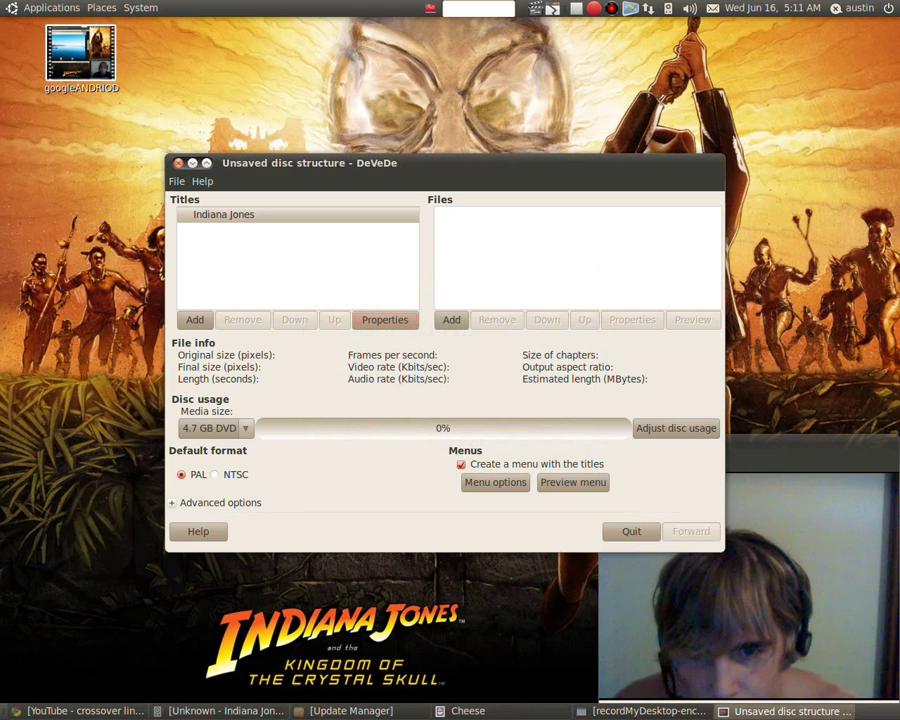
pyautogui.click(573, 482)
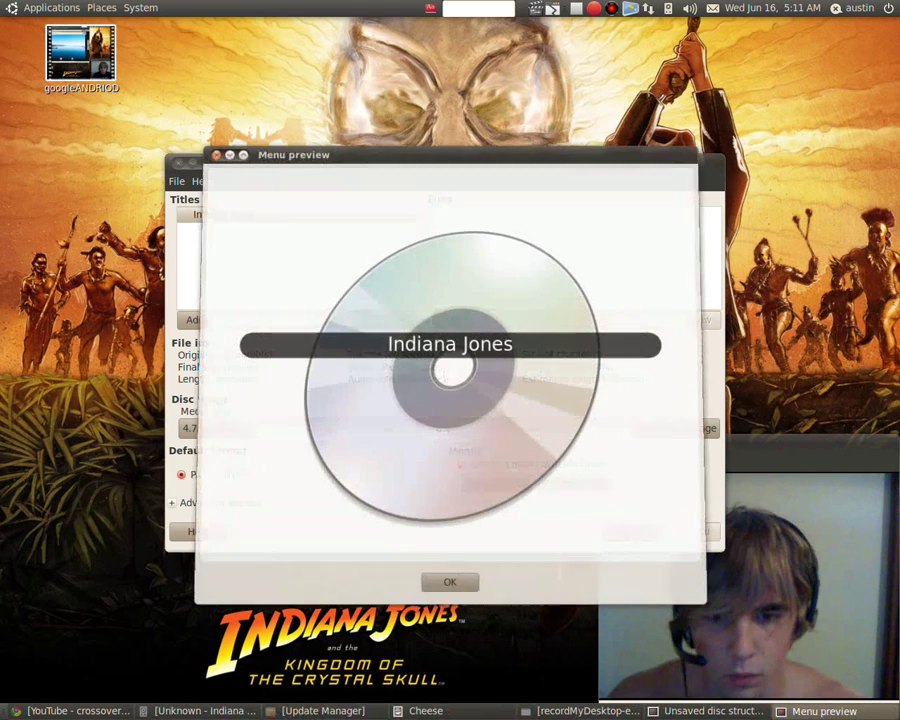
pyautogui.click(450, 584)
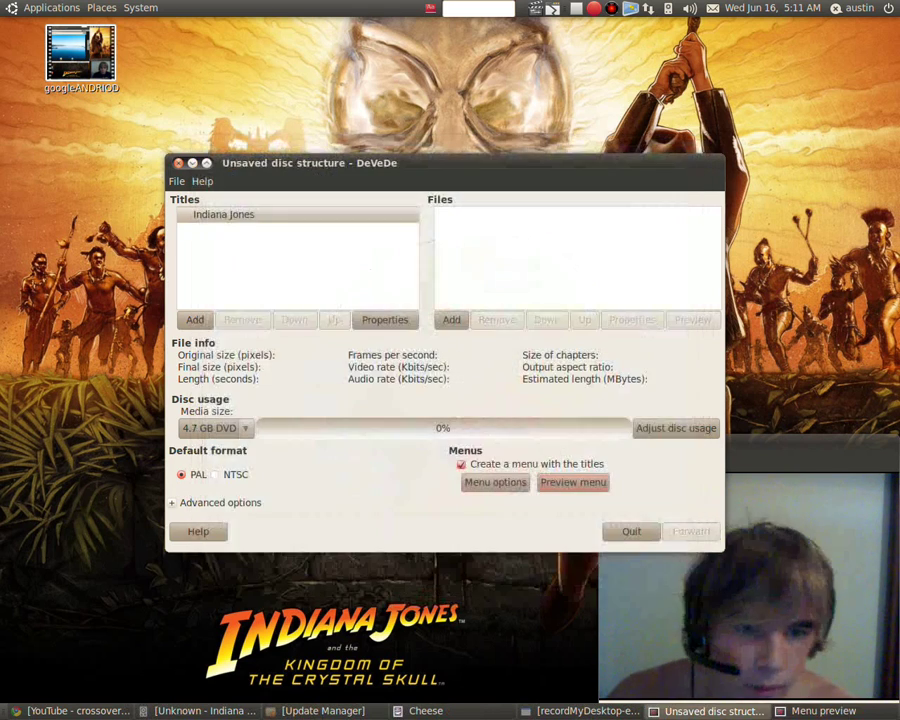
# - Rename the disc's title entry as "Play" and preview the menu
pyautogui.click(385, 320)
pyautogui.click(385, 320)
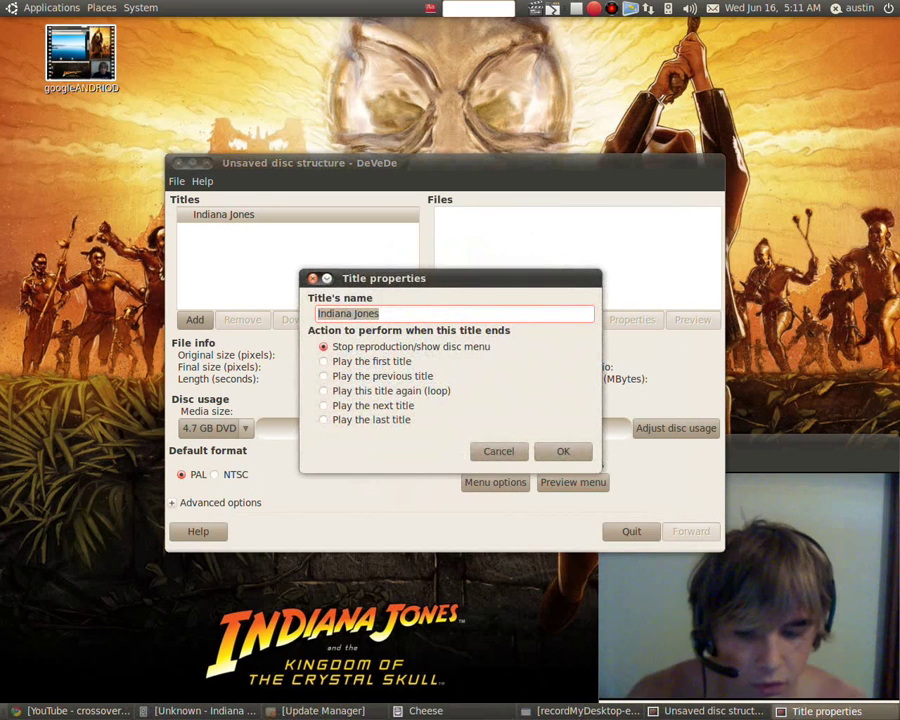
pyautogui.write('Play')
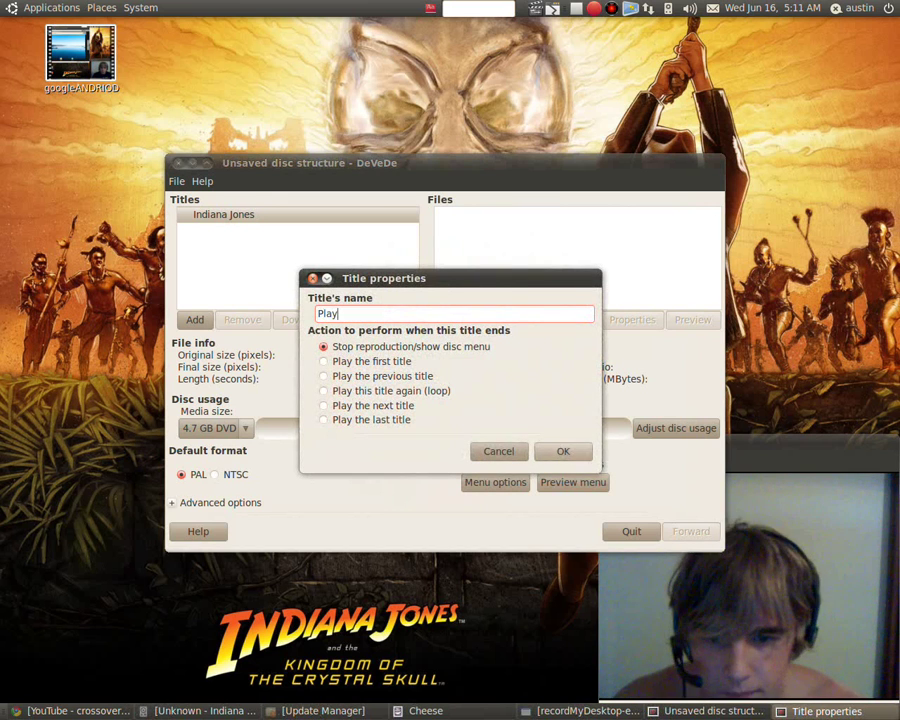
pyautogui.click(562, 451)
pyautogui.click(572, 482)
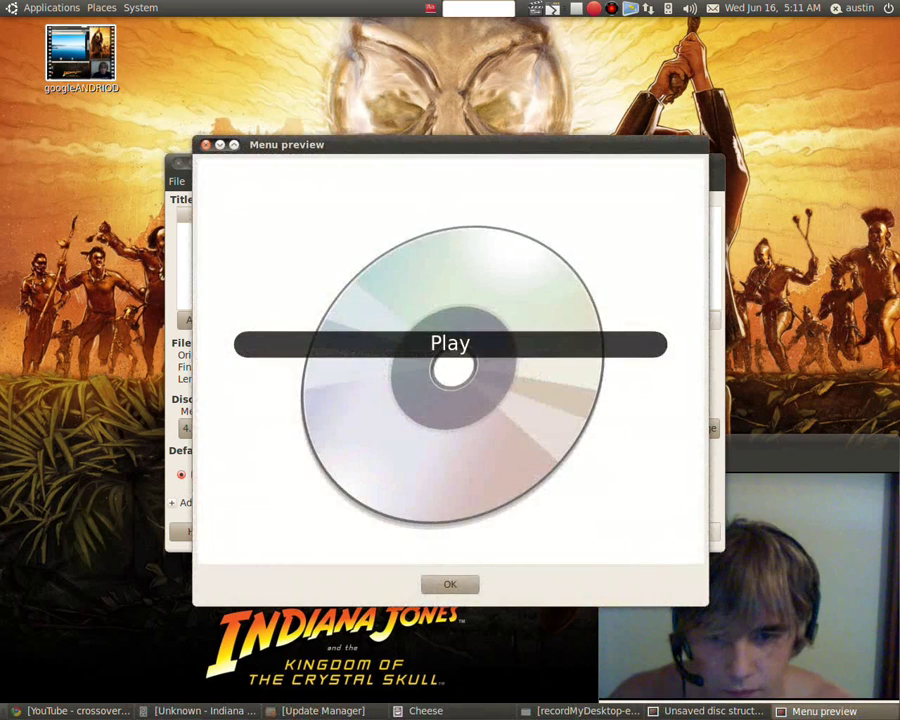
pyautogui.click(450, 584)
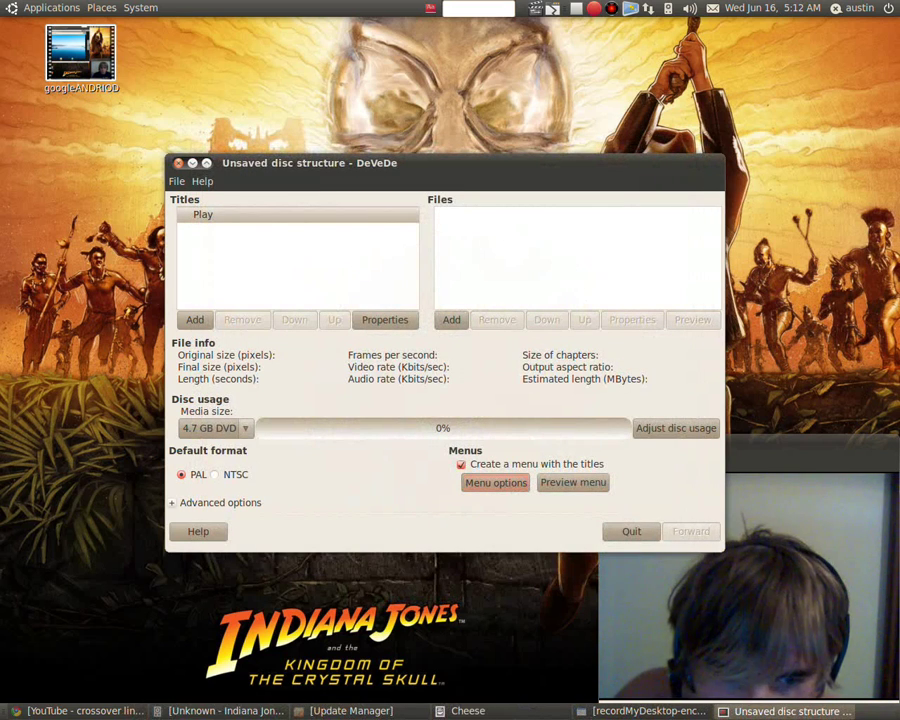
# - In the menu options, enter "Indiana Jones and the Kingdom of The Crystal Skull" as the menu title text
pyautogui.press('Return')
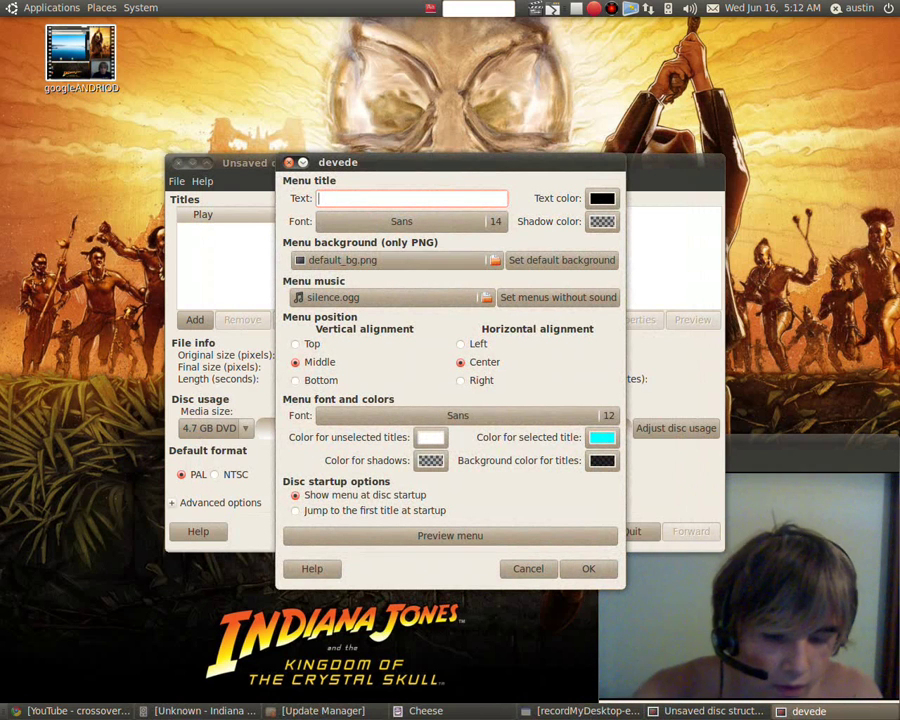
pyautogui.write('Indian')
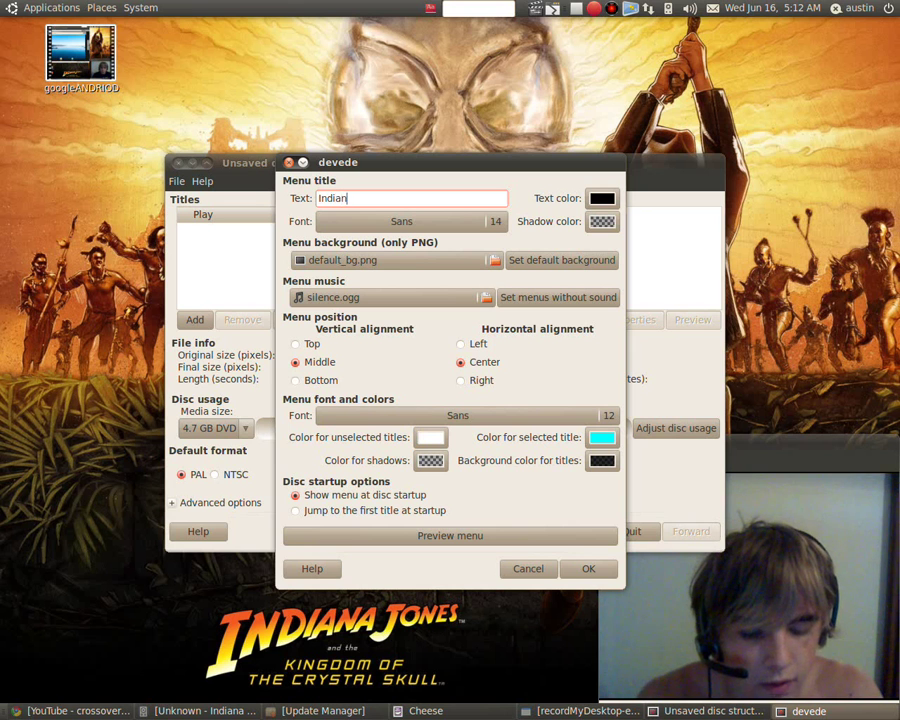
pyautogui.write('a Jones ')
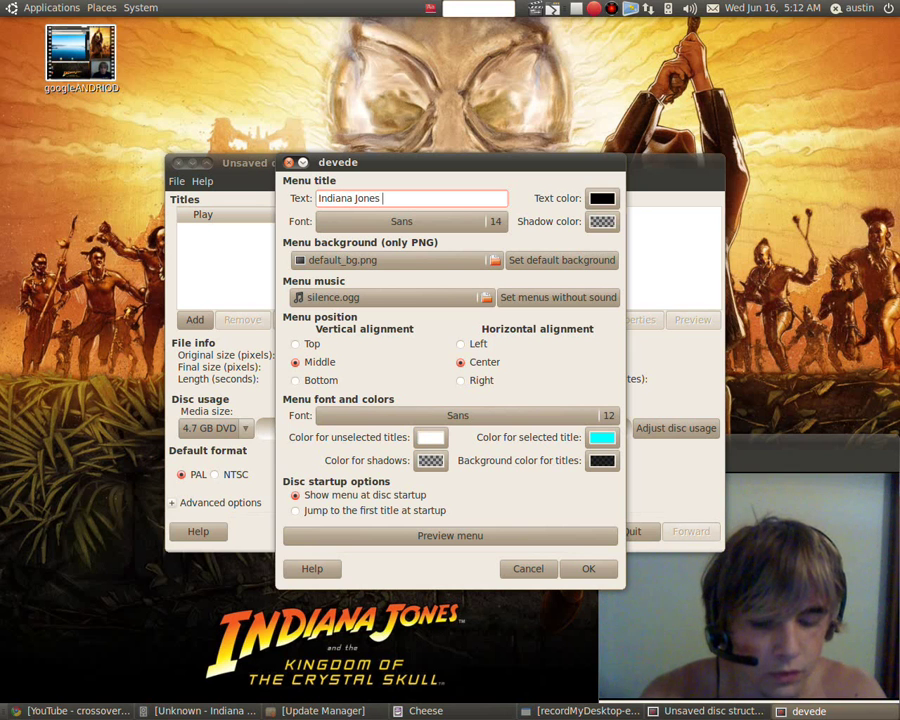
pyautogui.write('an the')
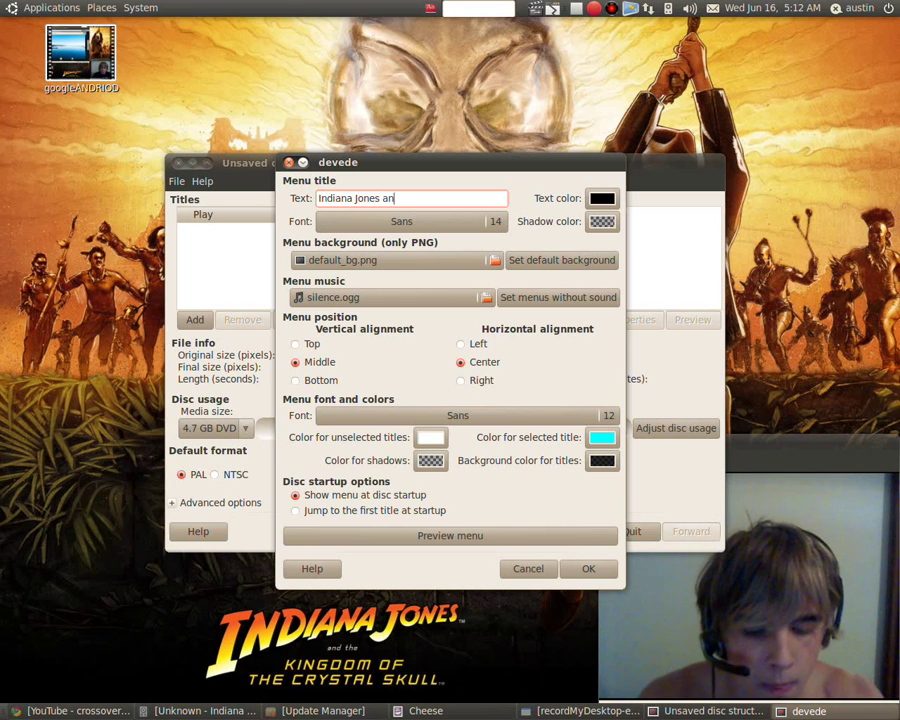
pyautogui.press('BackSpace')
pyautogui.press('BackSpace')
pyautogui.press('BackSpace')
pyautogui.press('BackSpace')
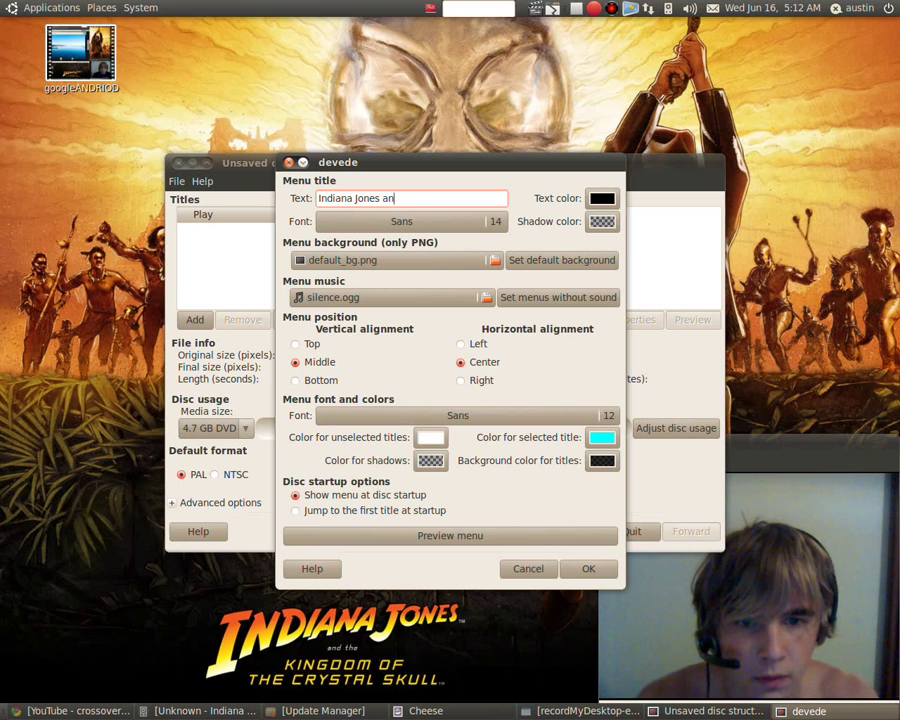
pyautogui.write('d the K')
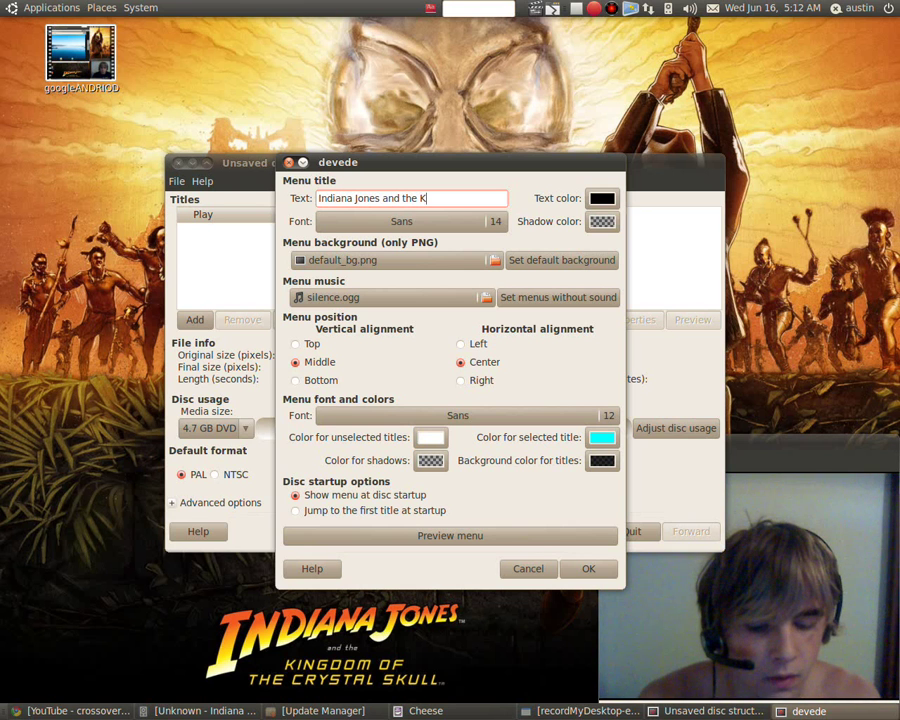
pyautogui.write('ingdom')
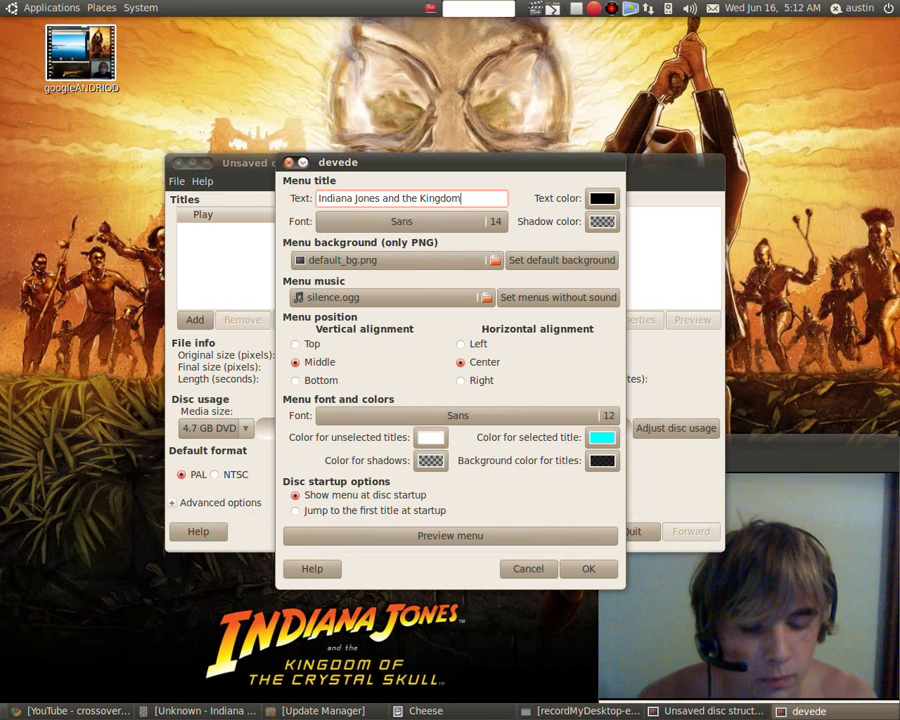
pyautogui.write(' of t')
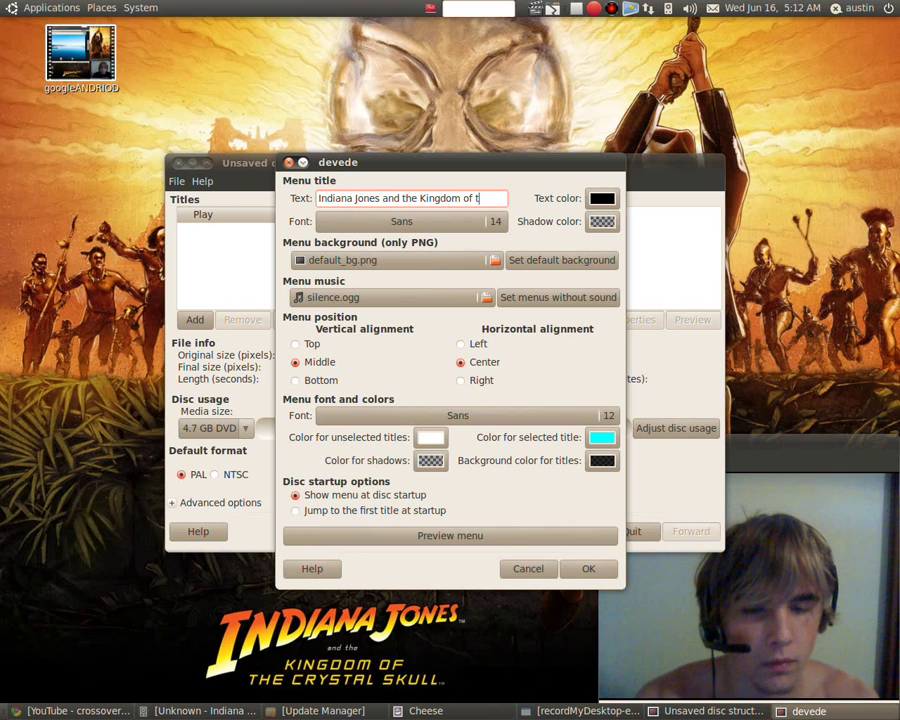
pyautogui.press('BackSpace')
pyautogui.write('The')
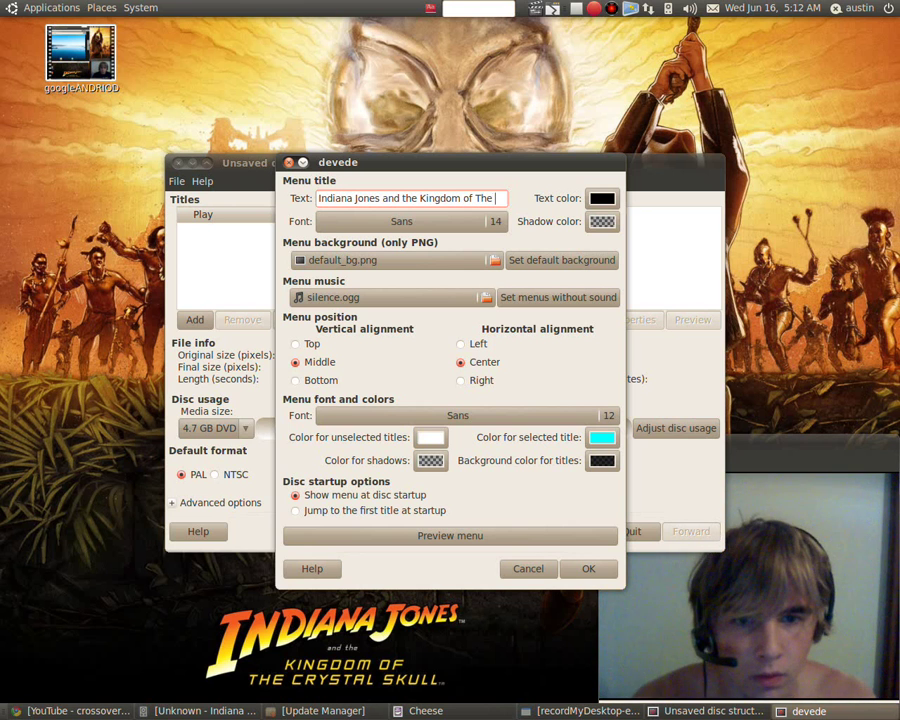
pyautogui.press('BackSpace')
pyautogui.press('BackSpace')
pyautogui.write('e ')
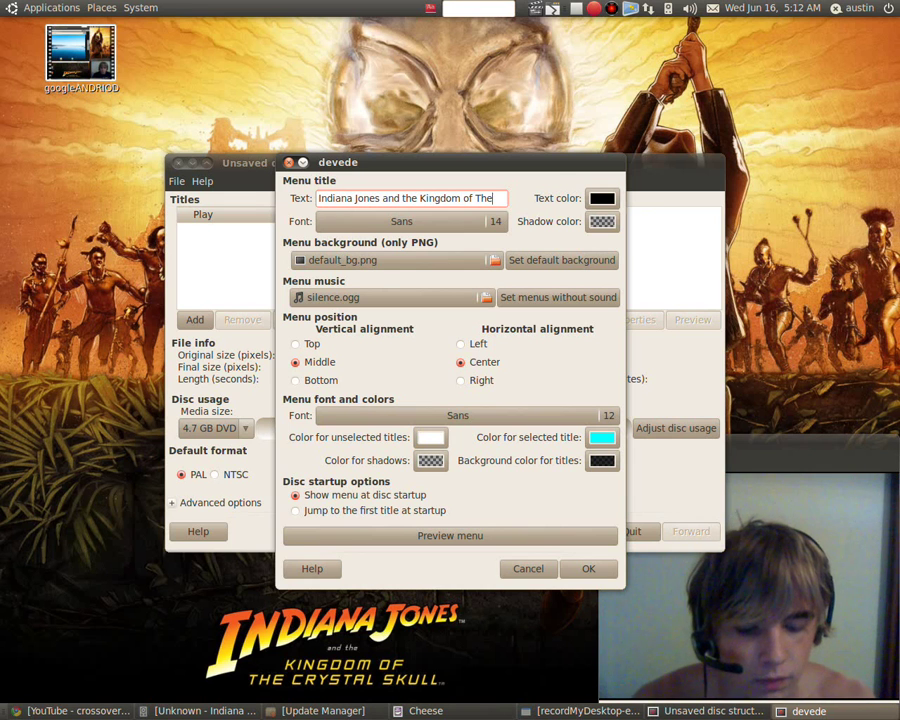
pyautogui.write('Cryst')
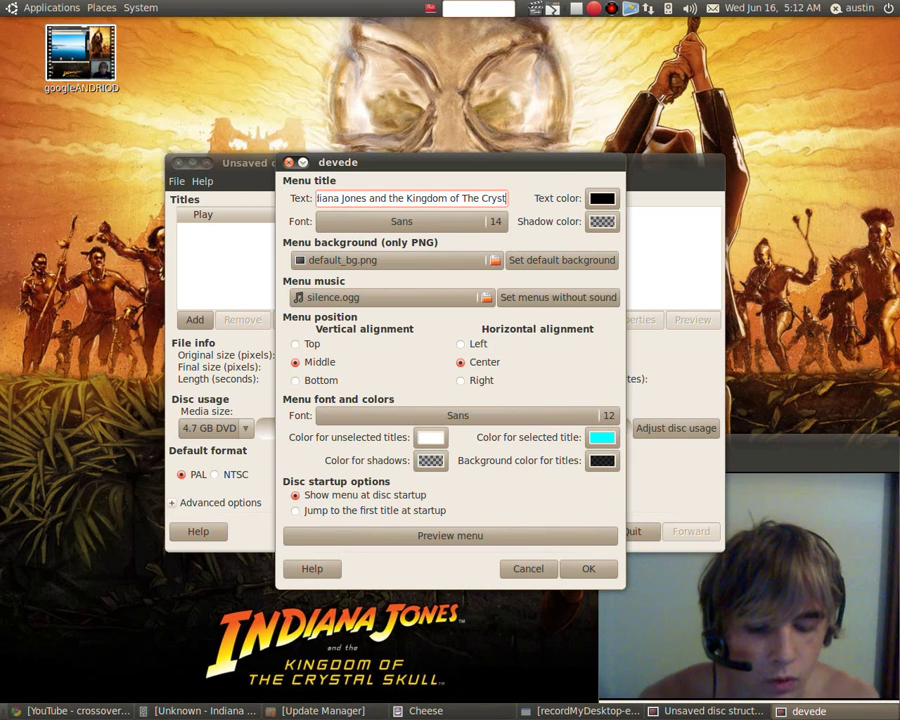
pyautogui.write('al Skull')
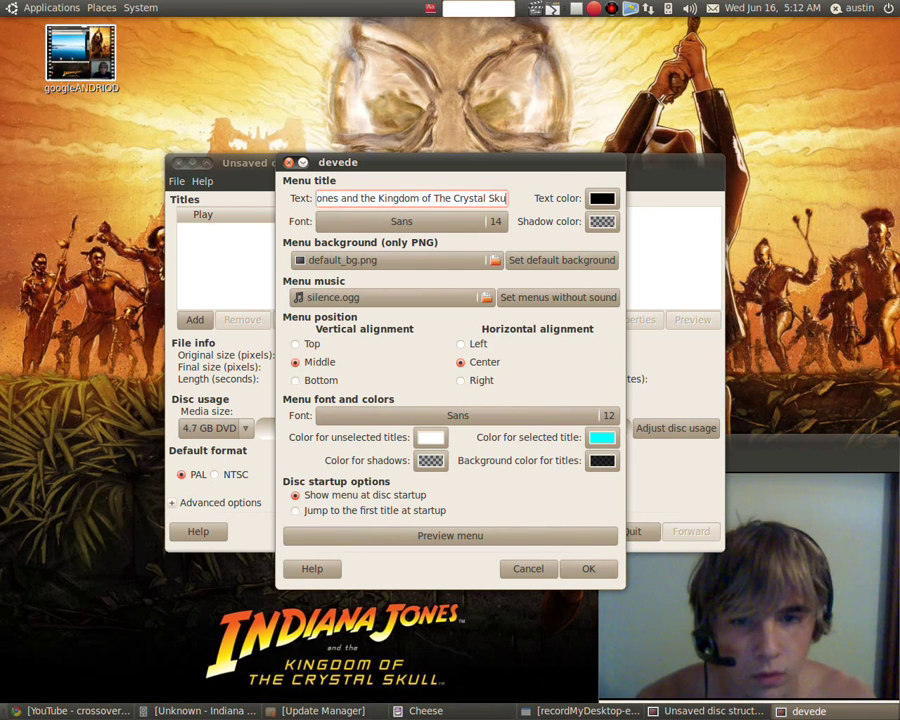
# - Capitalize the "the" before "Kingdom" in the menu title text and preview the menu
pyautogui.press('Left')
pyautogui.press('Left')
pyautogui.press('Left')
pyautogui.press('Left')
pyautogui.press('Left')
pyautogui.press('Left')
pyautogui.press('Left')
pyautogui.press('Left')
pyautogui.press('Left')
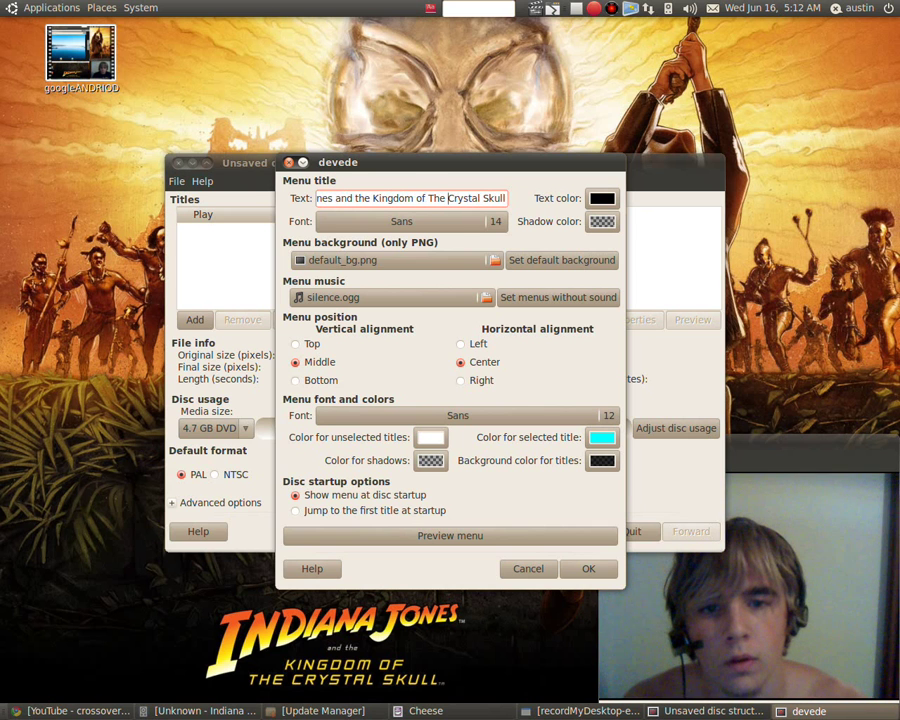
pyautogui.click(356, 198)
pyautogui.press('BackSpace')
pyautogui.write('T')
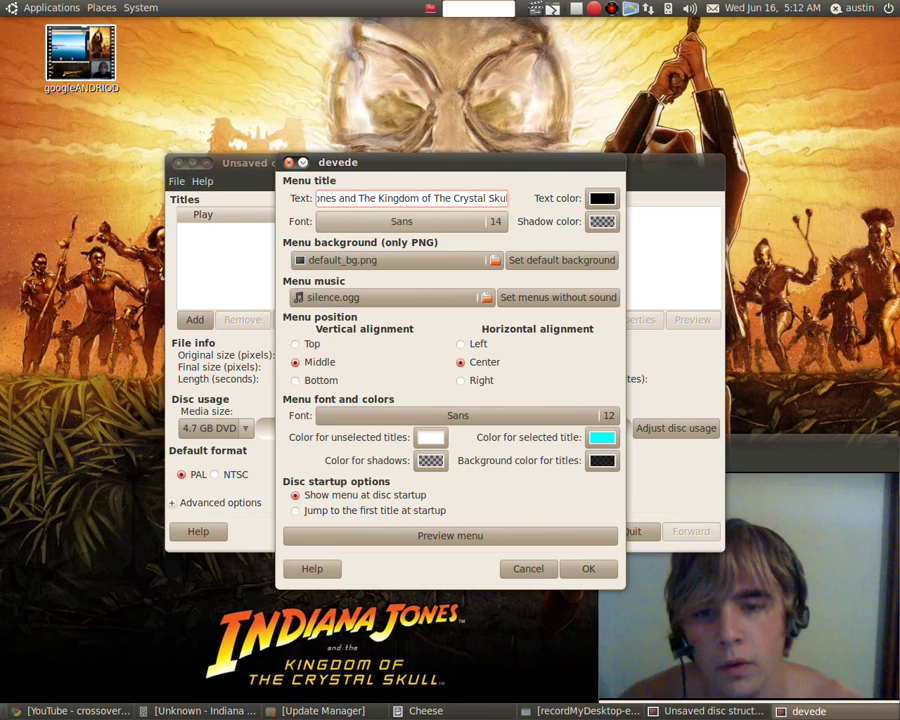
pyautogui.click(450, 535)
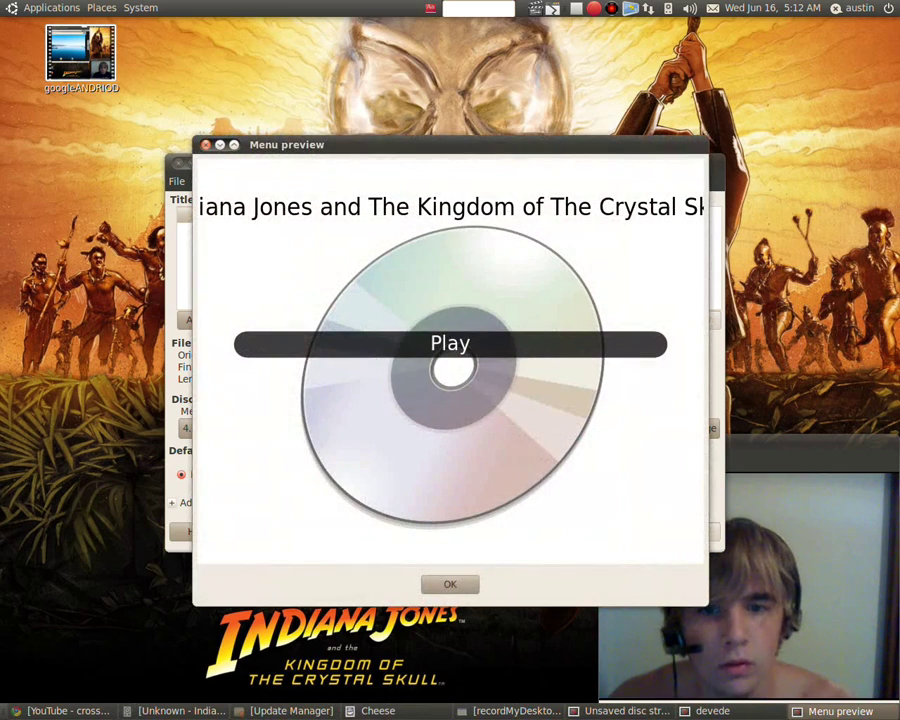
pyautogui.click(450, 584)
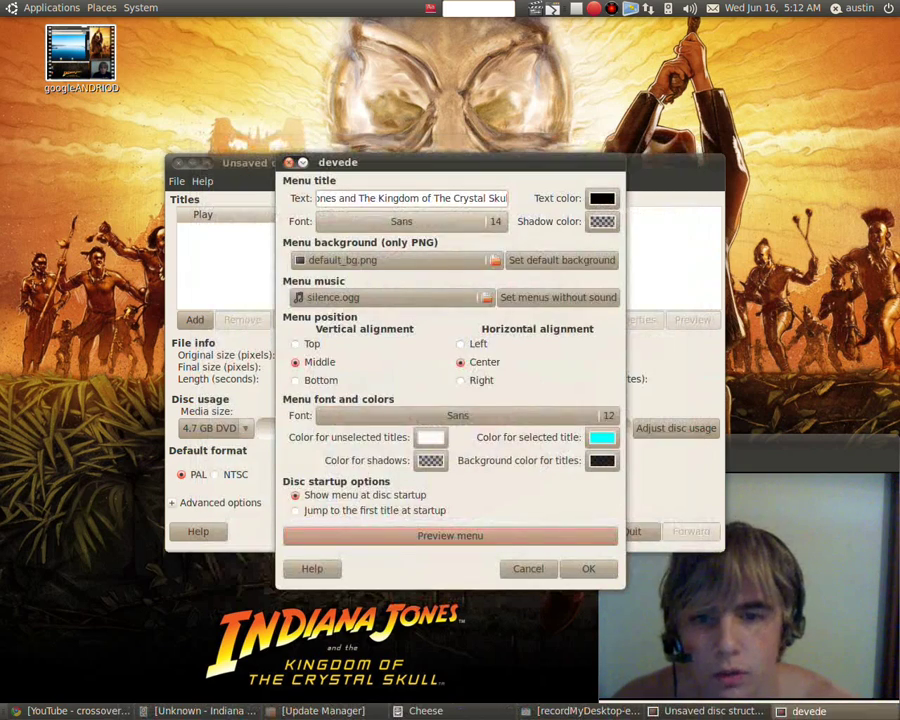
# - Set the menu title's font size to 12 and preview the menu
pyautogui.click(411, 221)
pyautogui.click(573, 345)
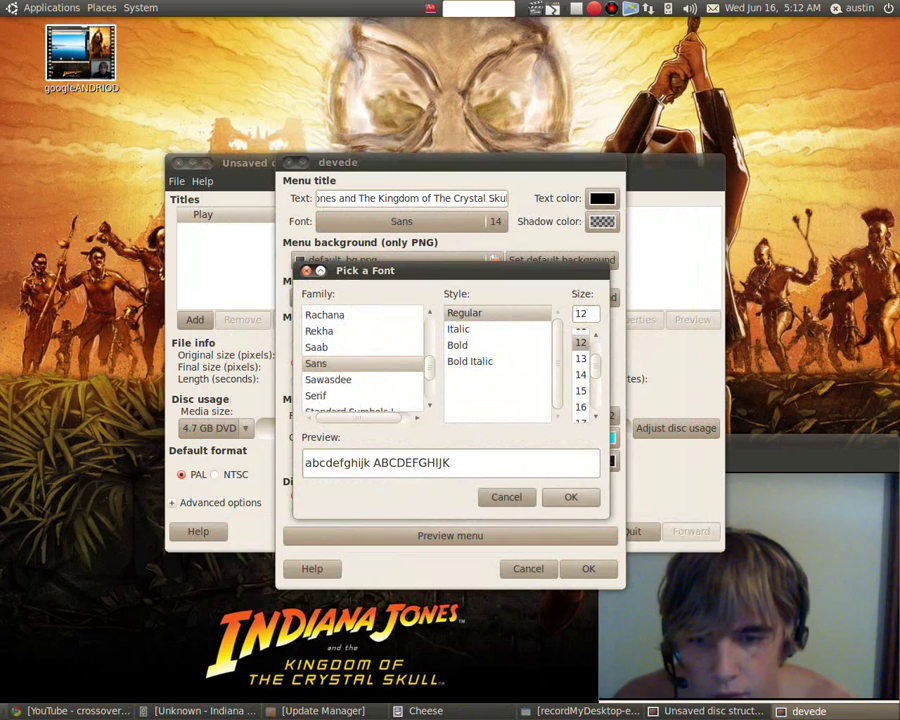
pyautogui.click(566, 491)
pyautogui.click(450, 535)
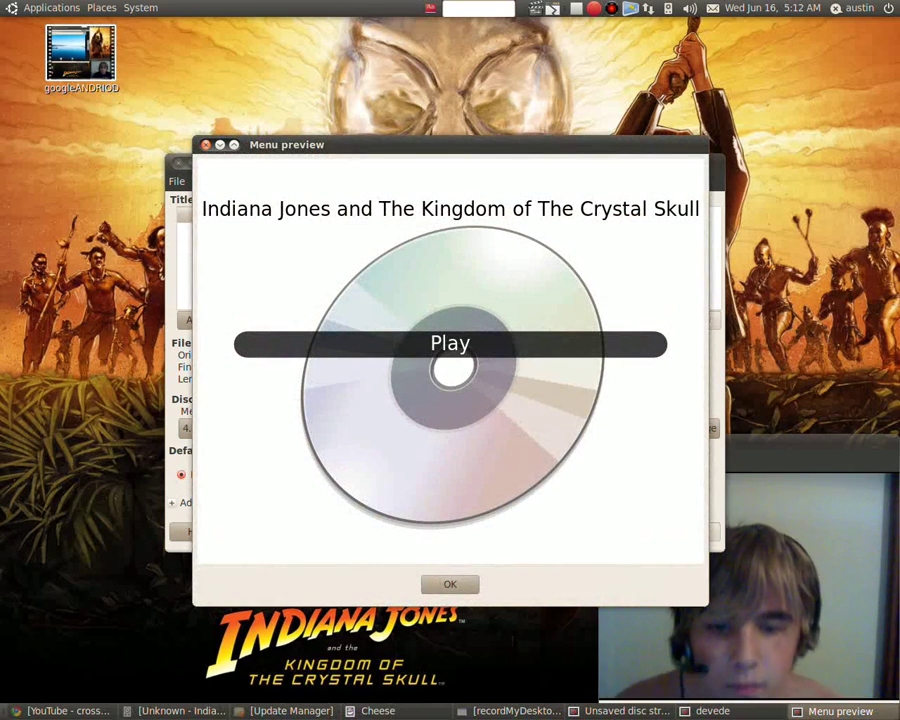
pyautogui.click(450, 584)
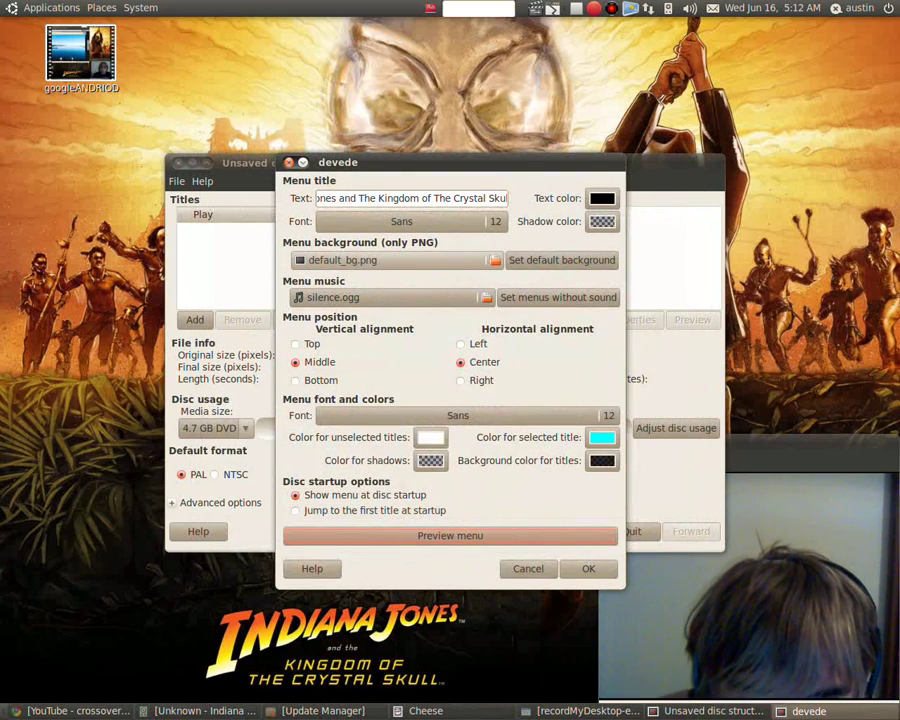
# - Set the menu background to 106850-1.jpg from the Pictures folder
pyautogui.click(396, 260)
pyautogui.click(216, 386)
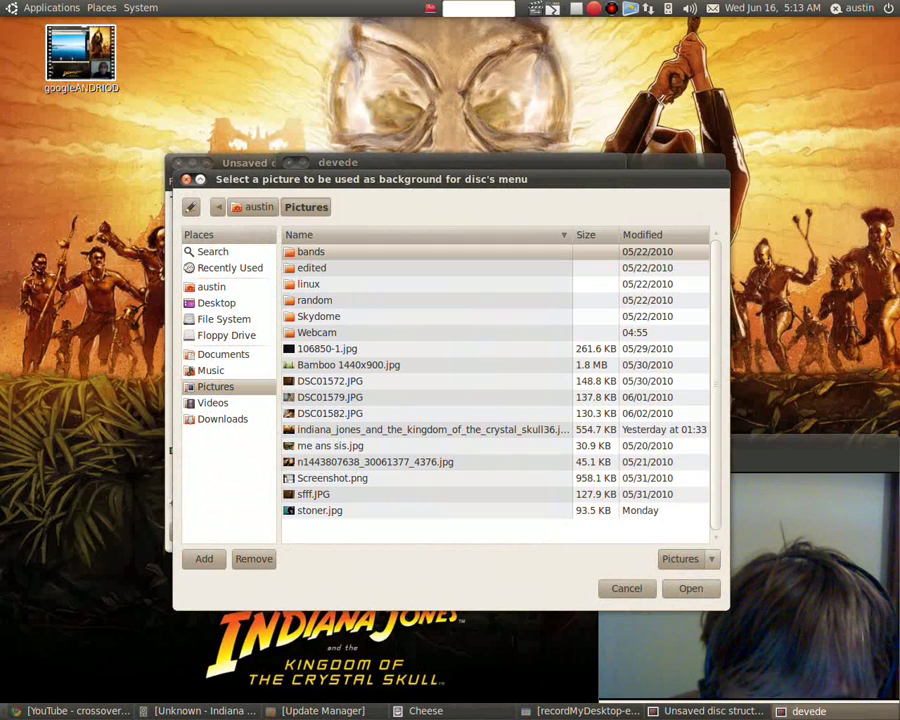
pyautogui.click(327, 348)
pyautogui.click(689, 588)
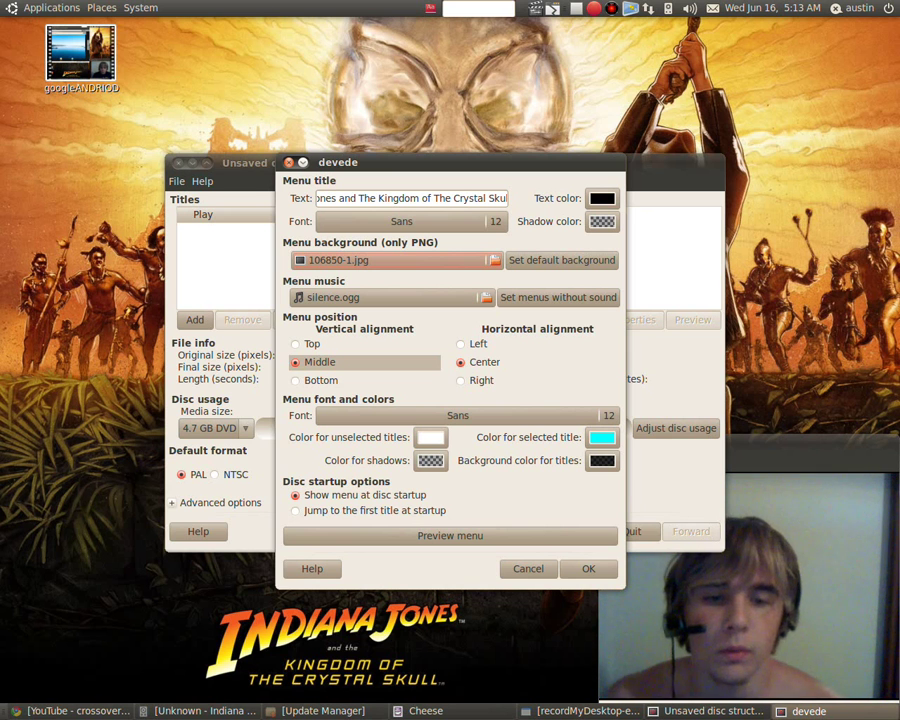
# - Try out the different vertical and horizontal alignment options for the menu position
pyautogui.click(311, 343)
pyautogui.click(319, 362)
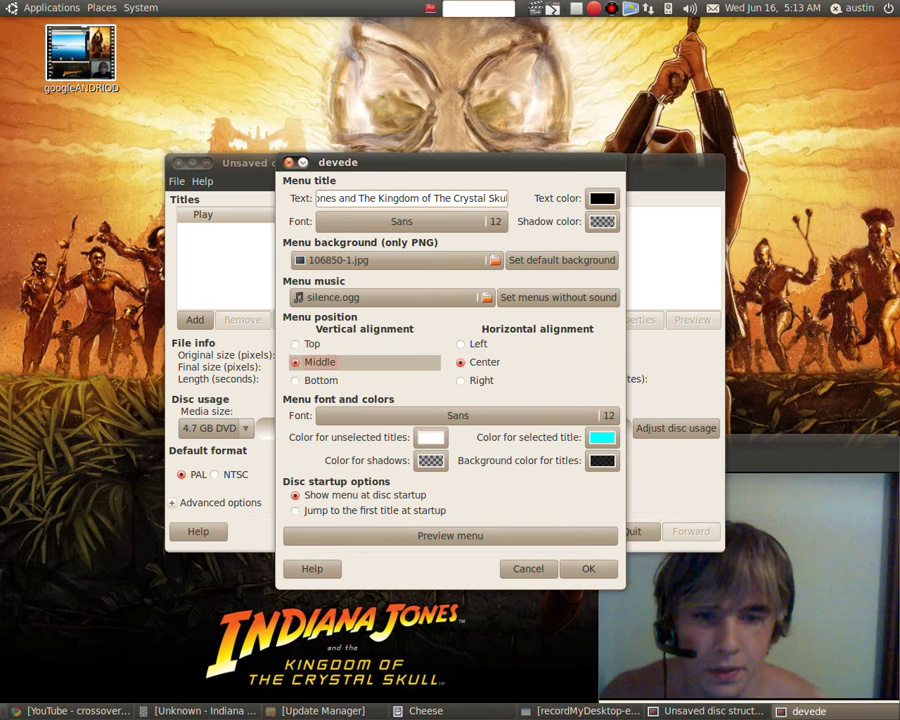
pyautogui.click(320, 380)
pyautogui.click(320, 362)
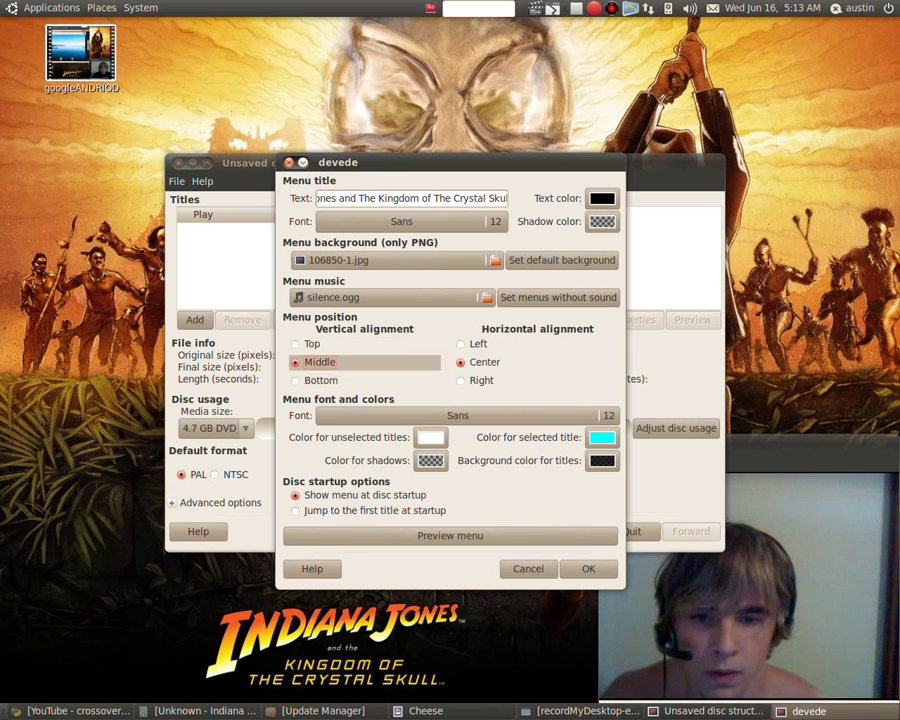
pyautogui.click(478, 343)
pyautogui.click(484, 362)
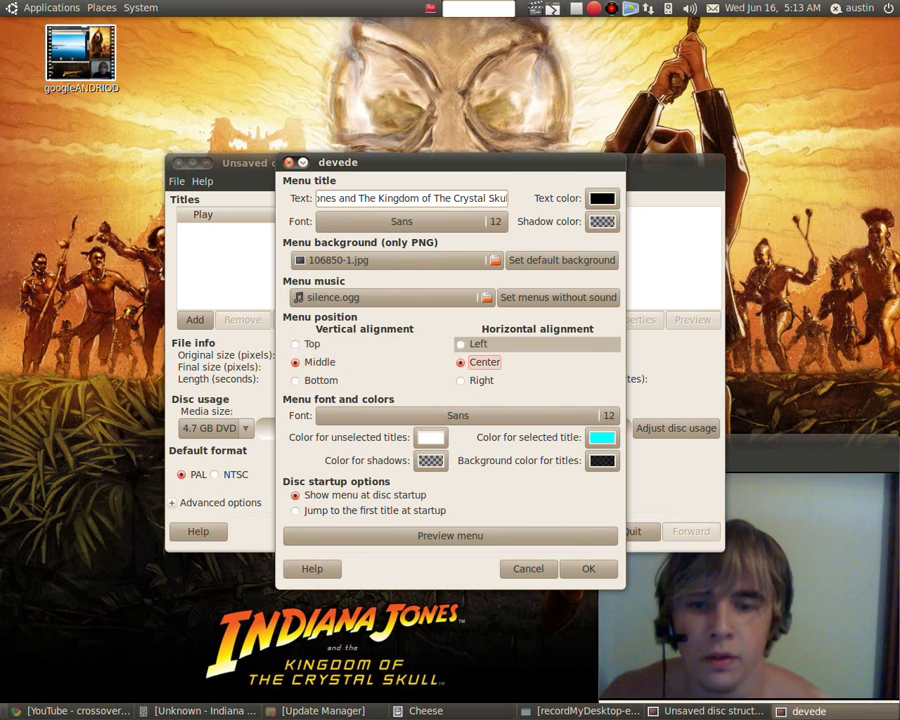
pyautogui.click(470, 343)
pyautogui.click(480, 362)
pyautogui.click(480, 380)
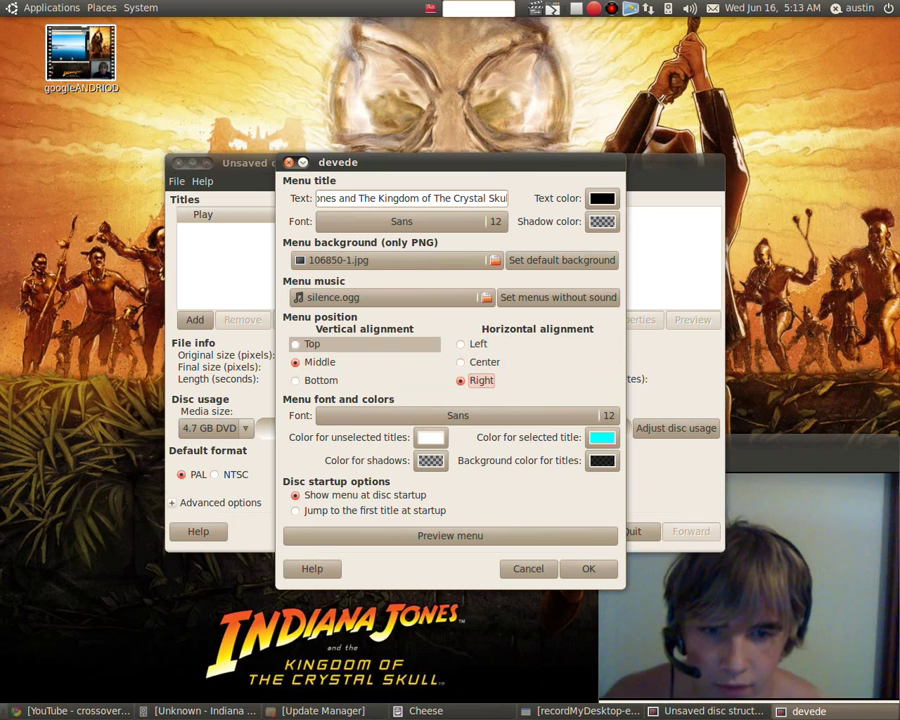
# - Set the menu position to Top vertical and Left horizontal alignment and preview the menu
pyautogui.click(312, 343)
pyautogui.click(470, 343)
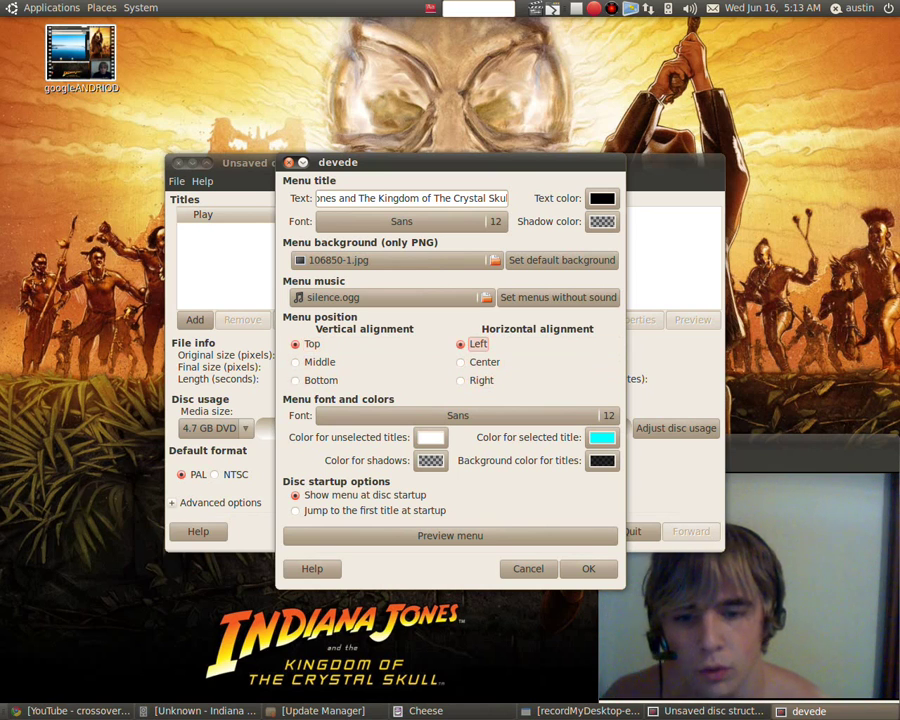
pyautogui.click(450, 535)
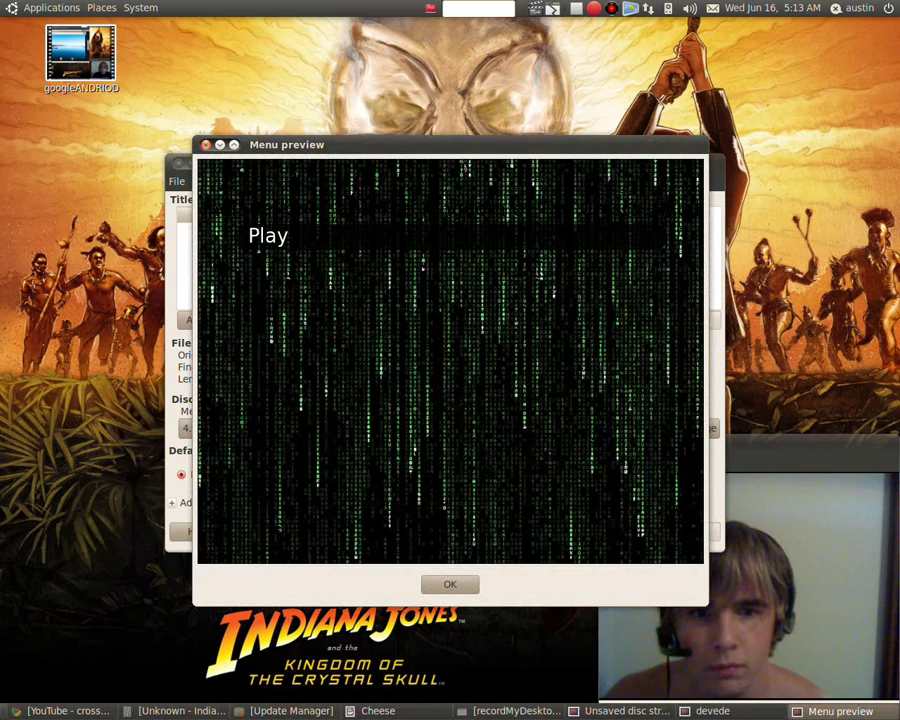
pyautogui.click(450, 584)
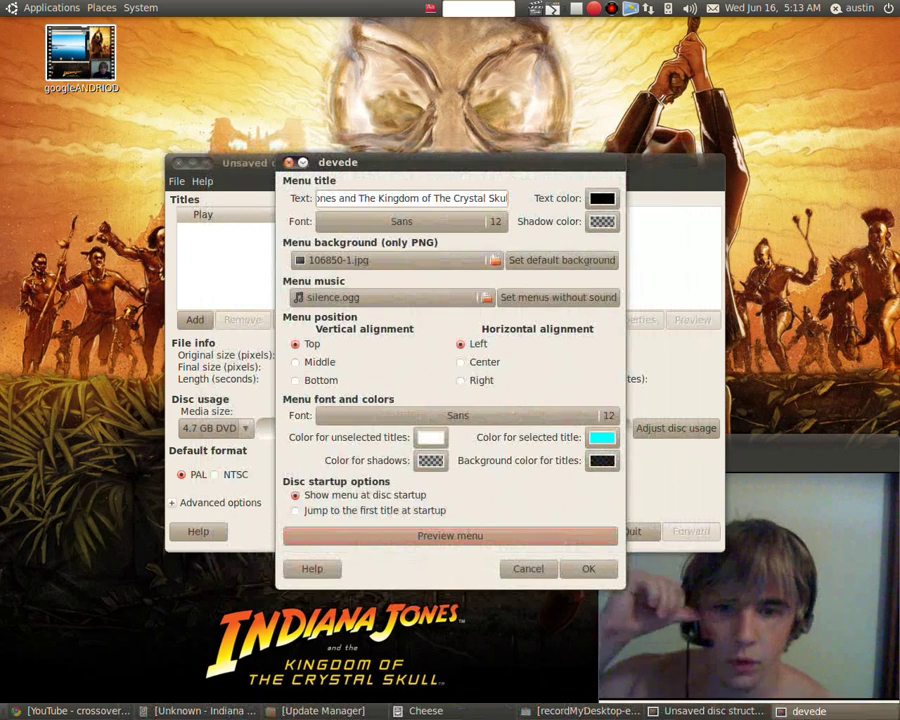
# - Set the menu's horizontal alignment to Right and preview the menu
pyautogui.click(478, 380)
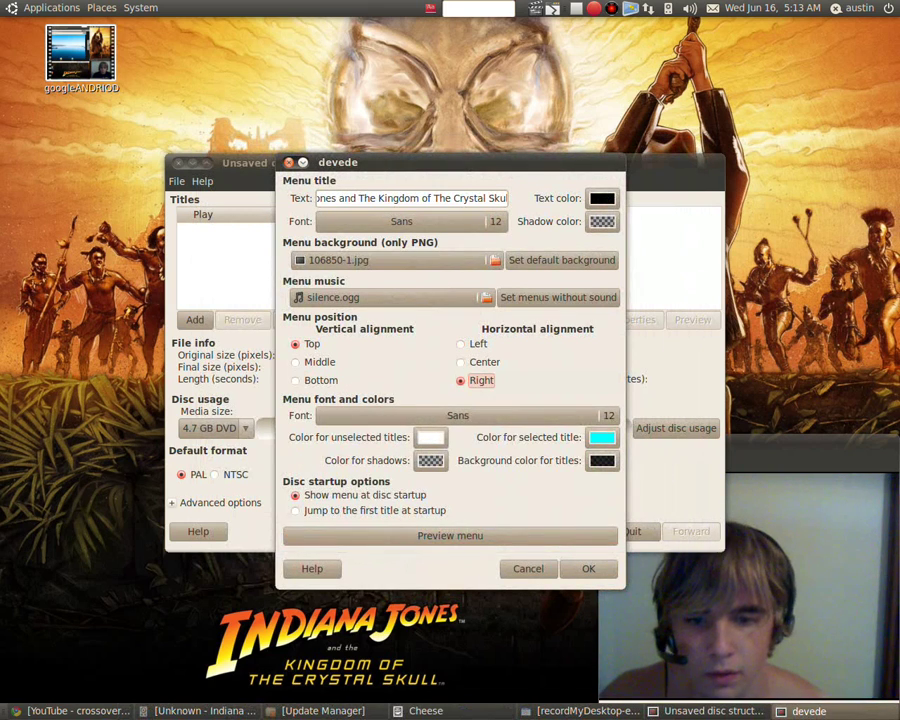
pyautogui.click(451, 536)
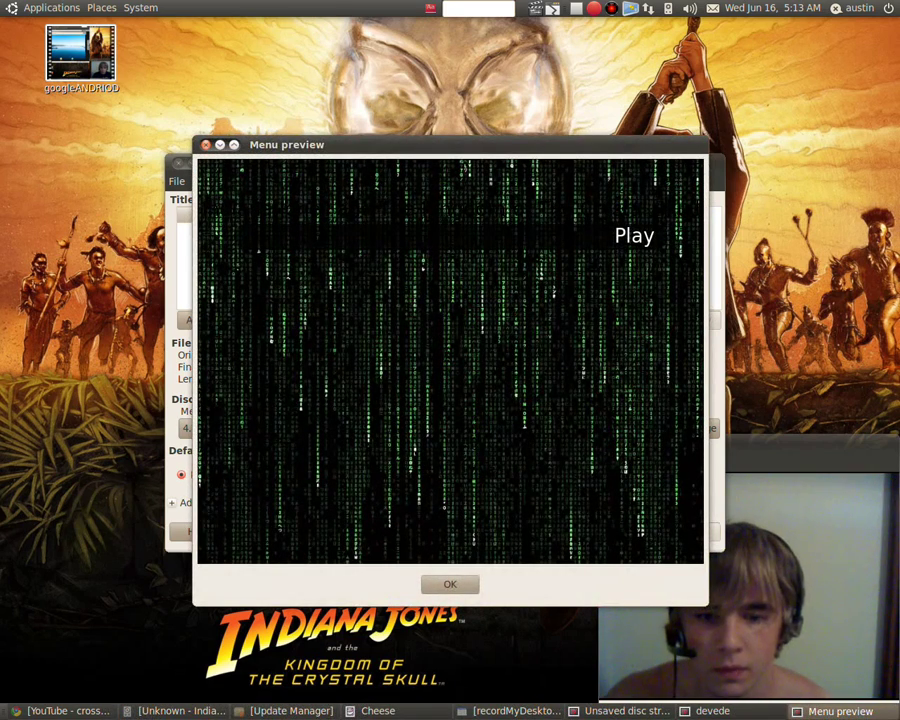
pyautogui.click(450, 584)
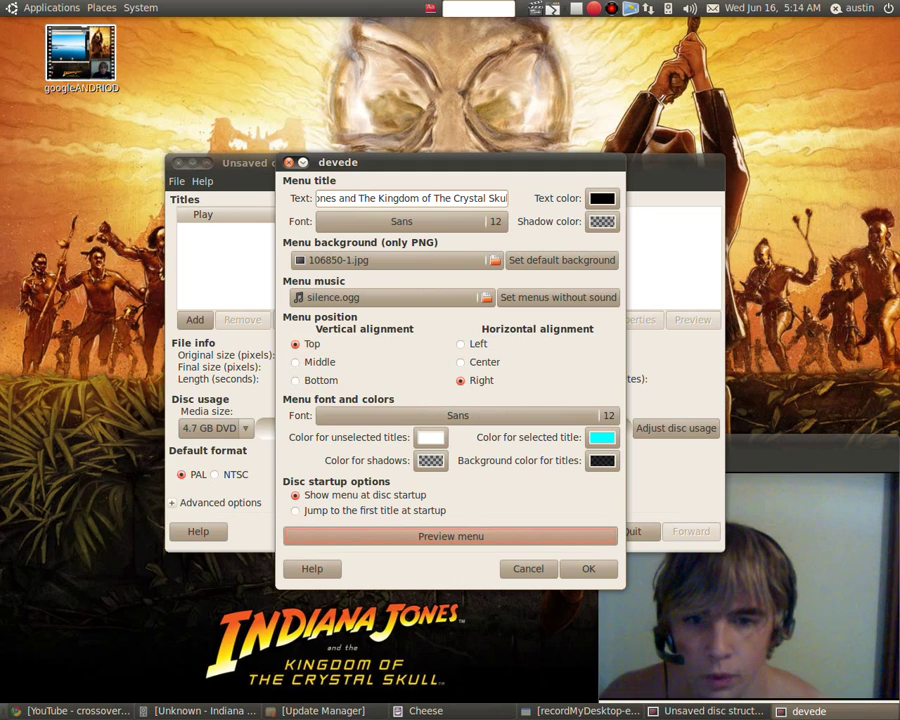
pyautogui.click(451, 536)
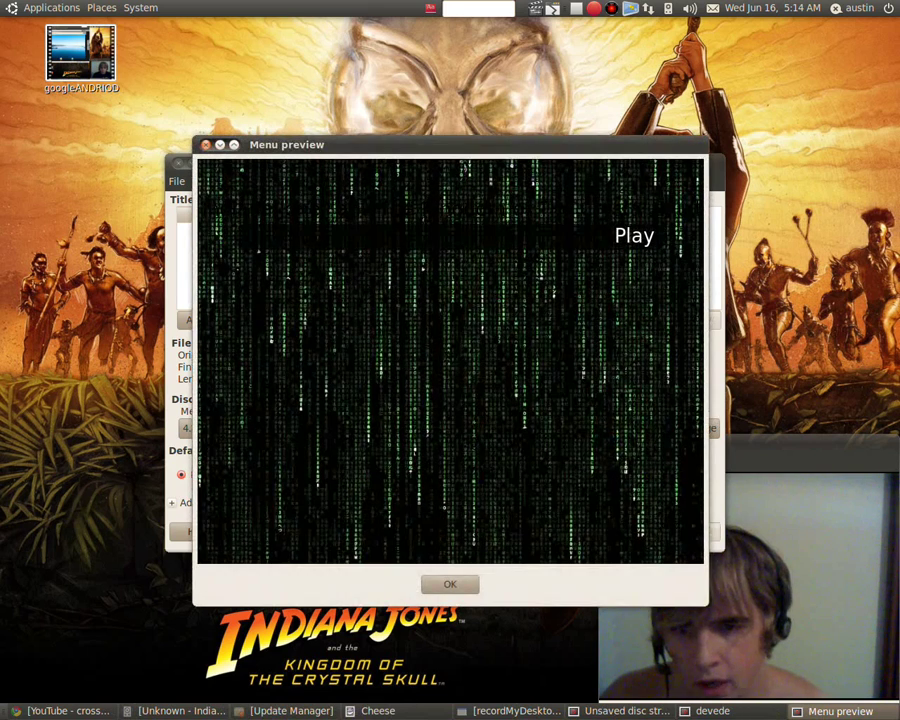
pyautogui.click(450, 584)
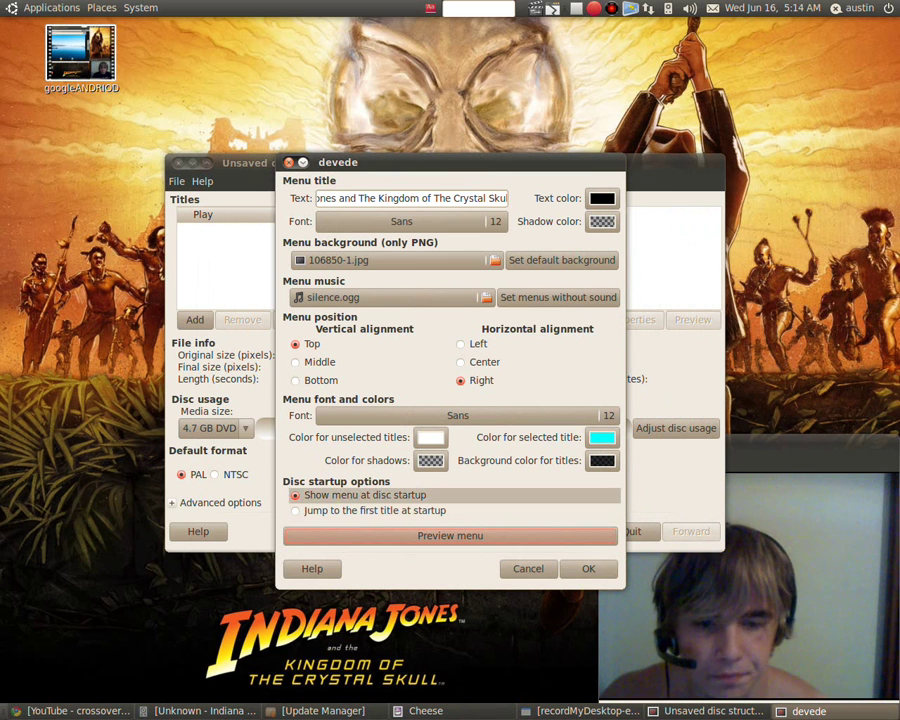
# - Choose to show the menu at disc startup and apply the menu options
pyautogui.click(295, 510)
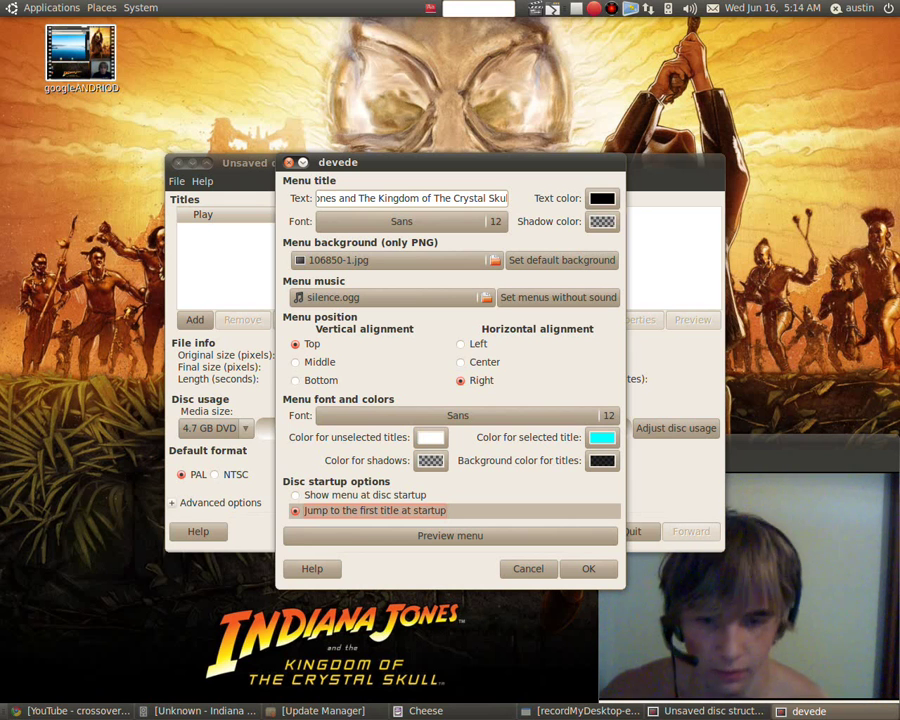
pyautogui.click(360, 495)
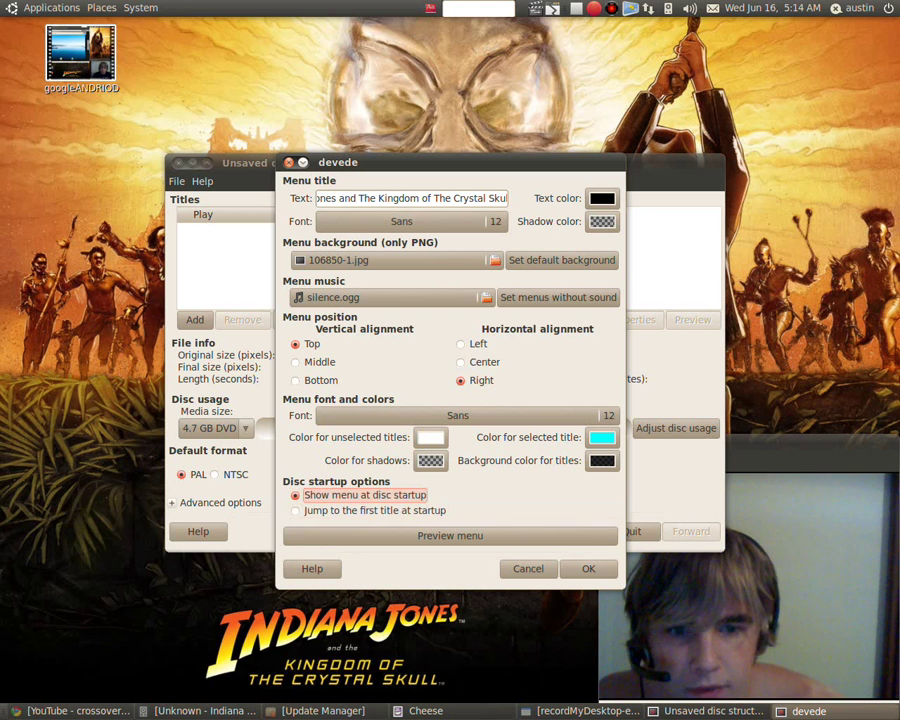
pyautogui.click(587, 568)
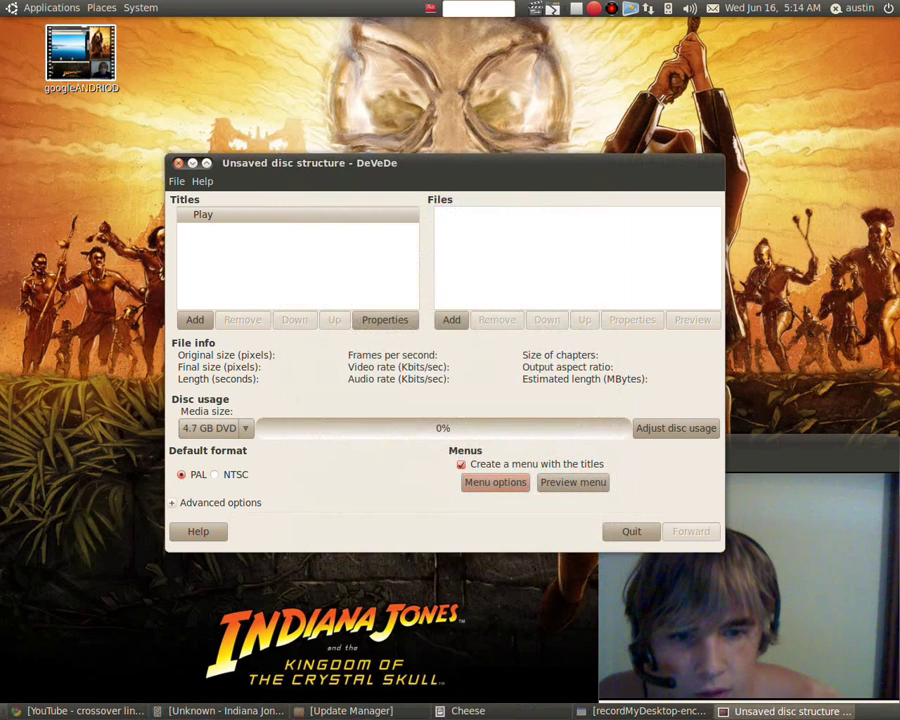
# - Set the media size to 4.7 GB DVD and enable the advanced option for multicore CPU optimizations
pyautogui.click(215, 428)
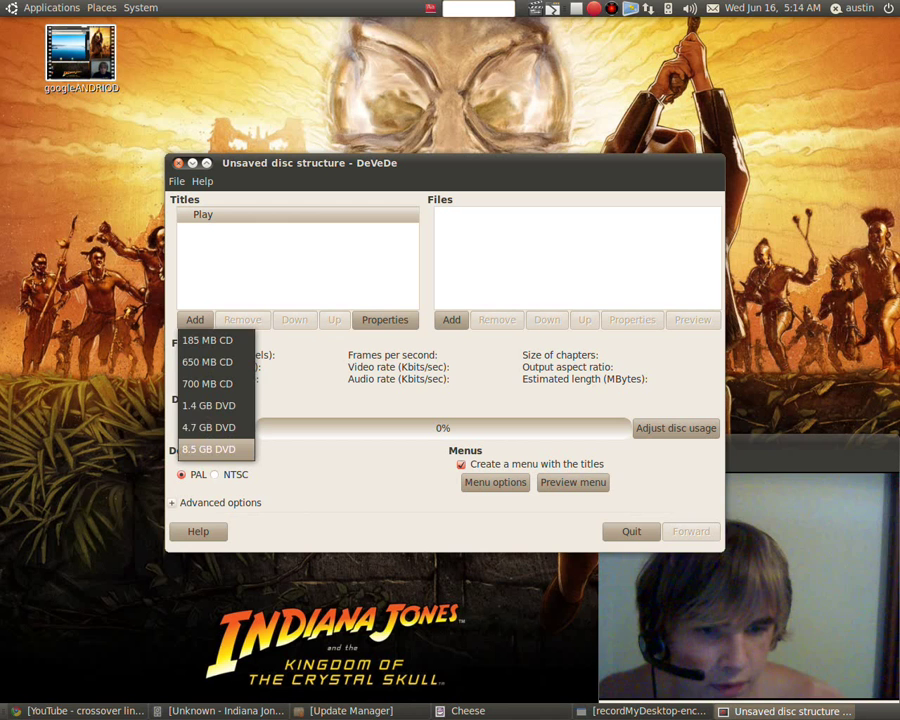
pyautogui.click(208, 427)
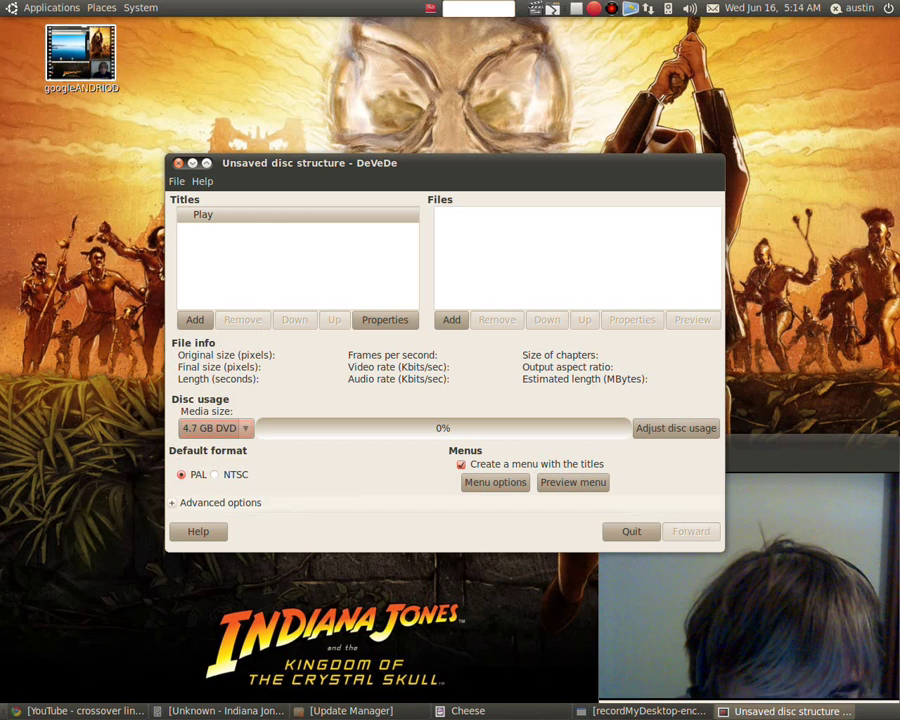
pyautogui.click(214, 502)
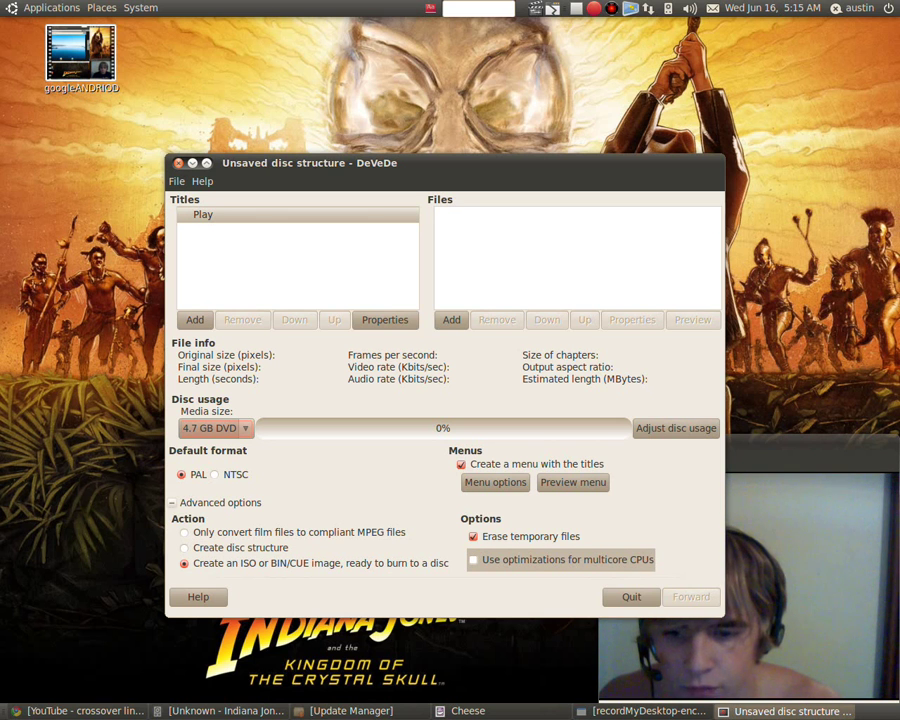
pyautogui.click(474, 559)
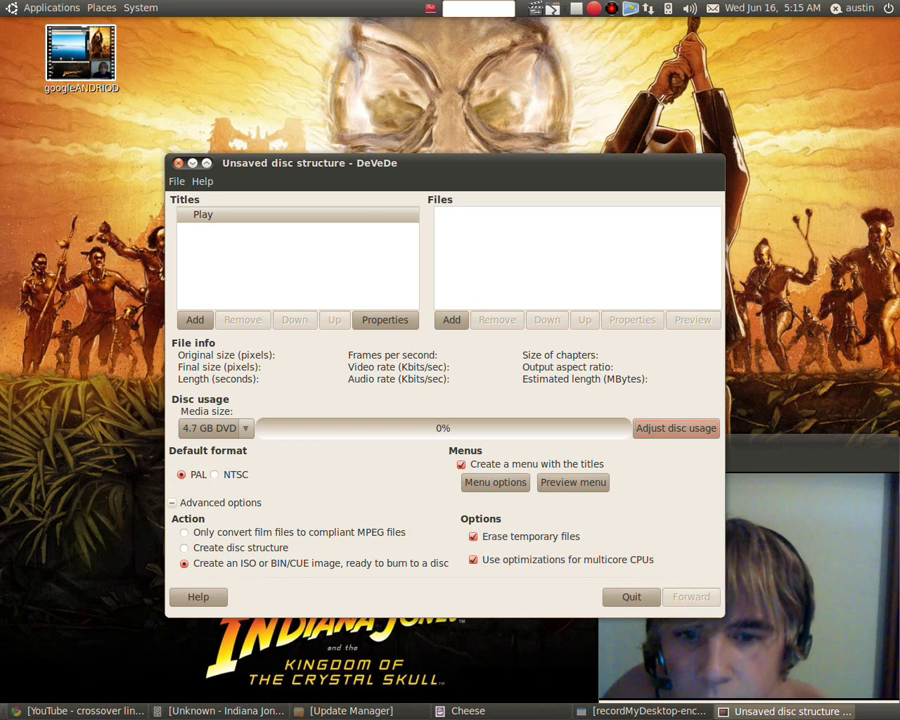
# - Start adding a file to the Play title and choose the coachhines video from the Videos folder
pyautogui.click(452, 320)
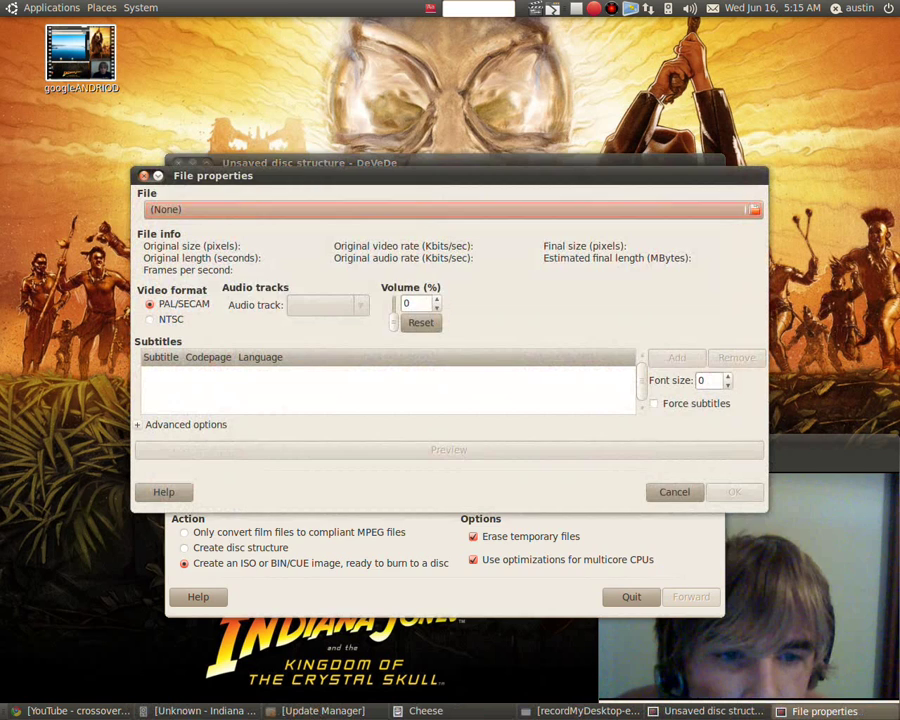
pyautogui.click(211, 371)
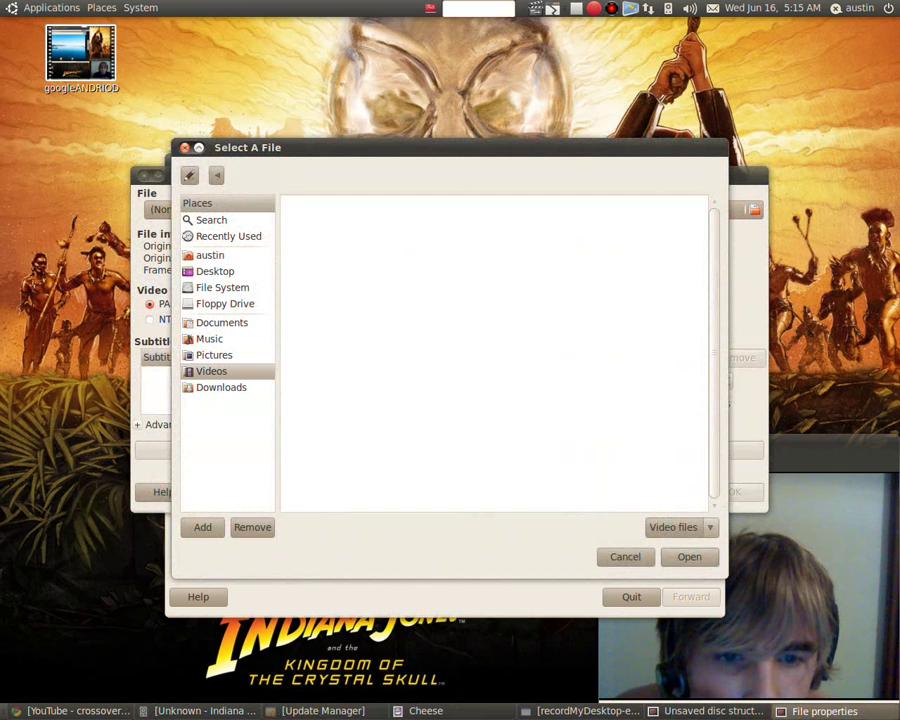
pyautogui.click(319, 284)
pyautogui.click(321, 268)
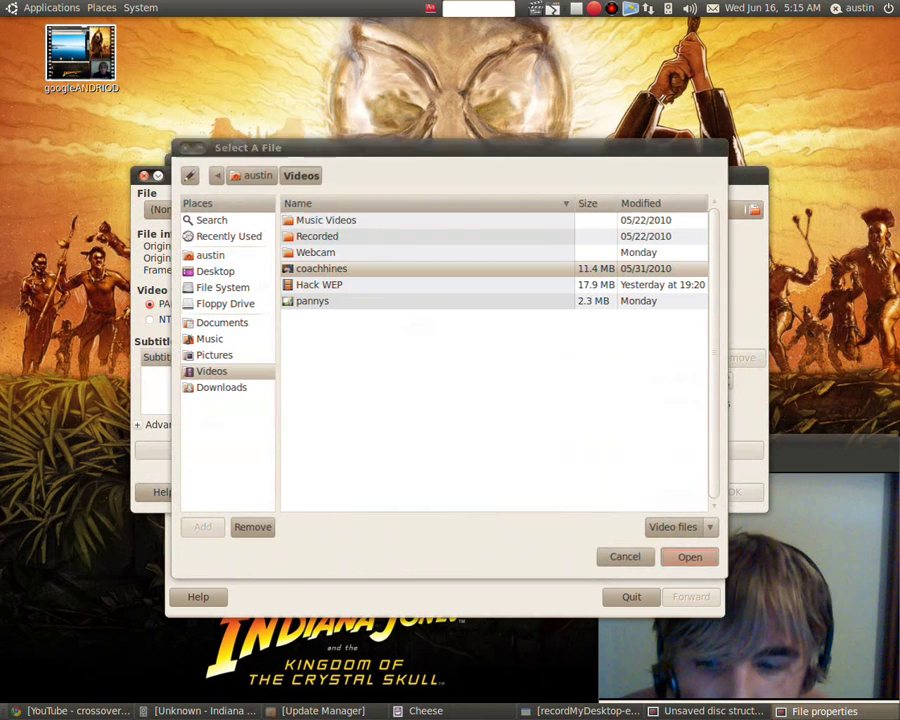
pyautogui.click(690, 557)
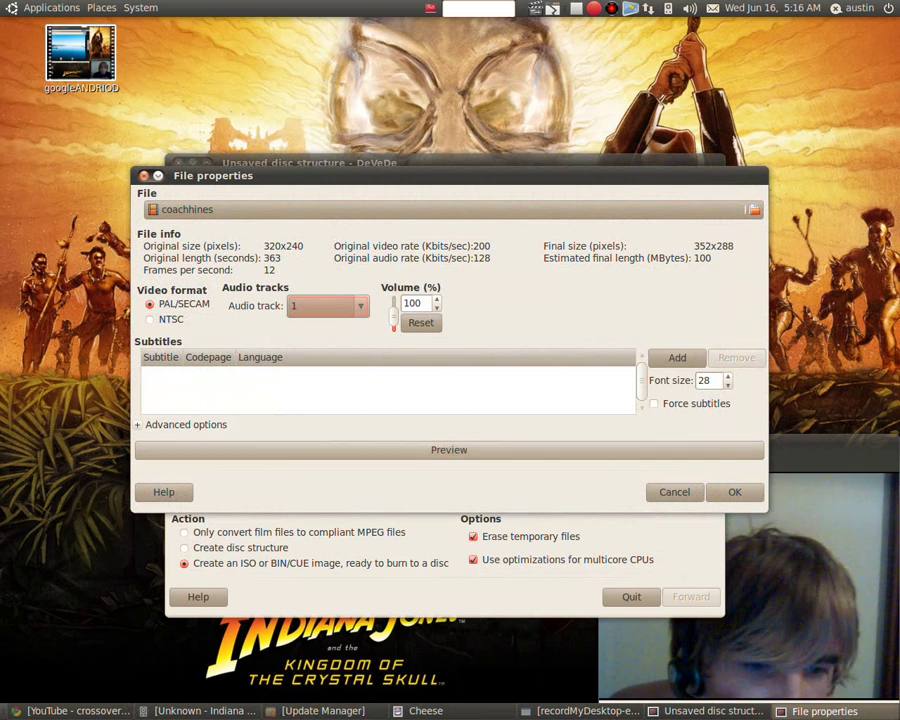
# - Review the file's advanced format, video and quality settings, and enable creating the DVD with 5.1 channel sound
pyautogui.click(185, 424)
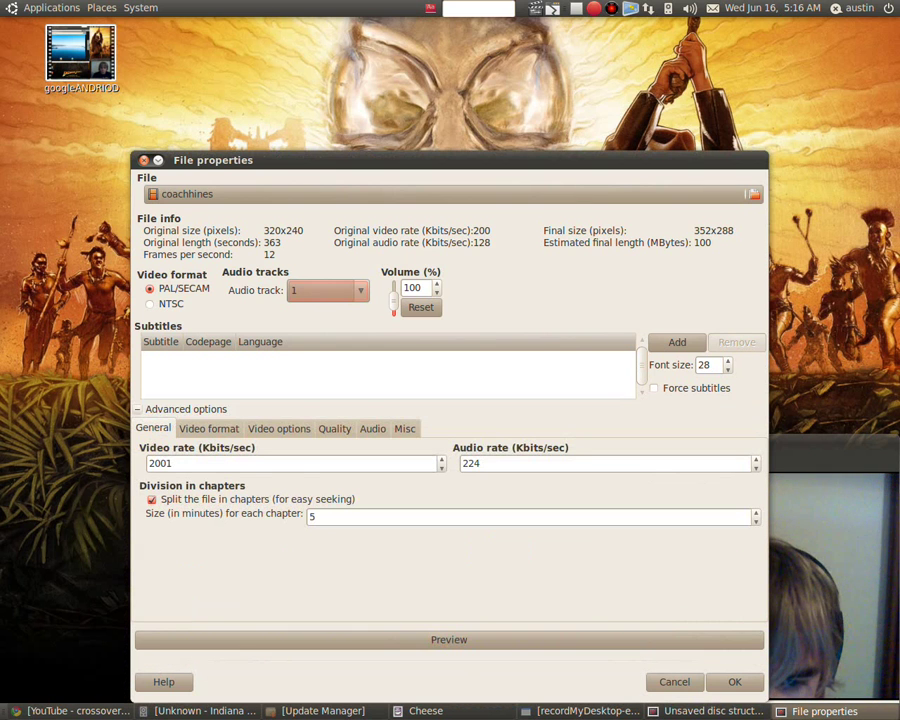
pyautogui.click(208, 428)
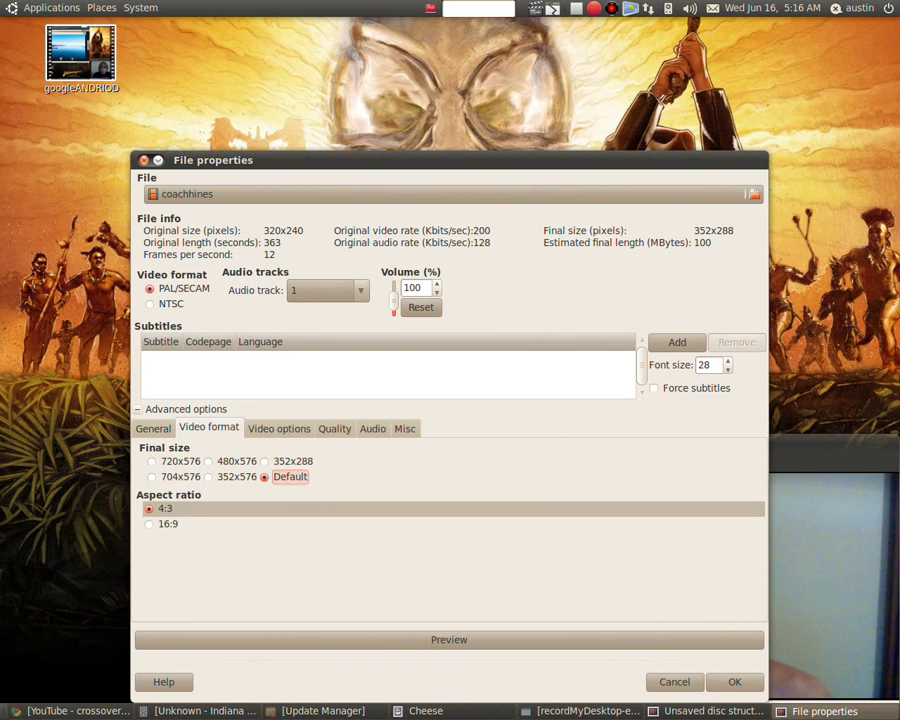
pyautogui.click(279, 428)
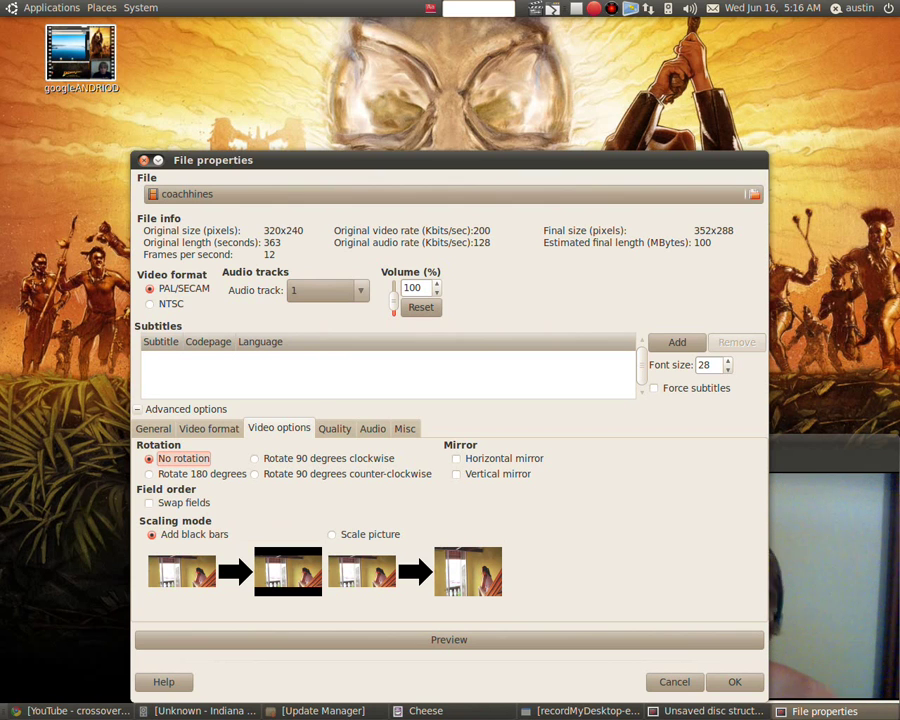
pyautogui.click(334, 428)
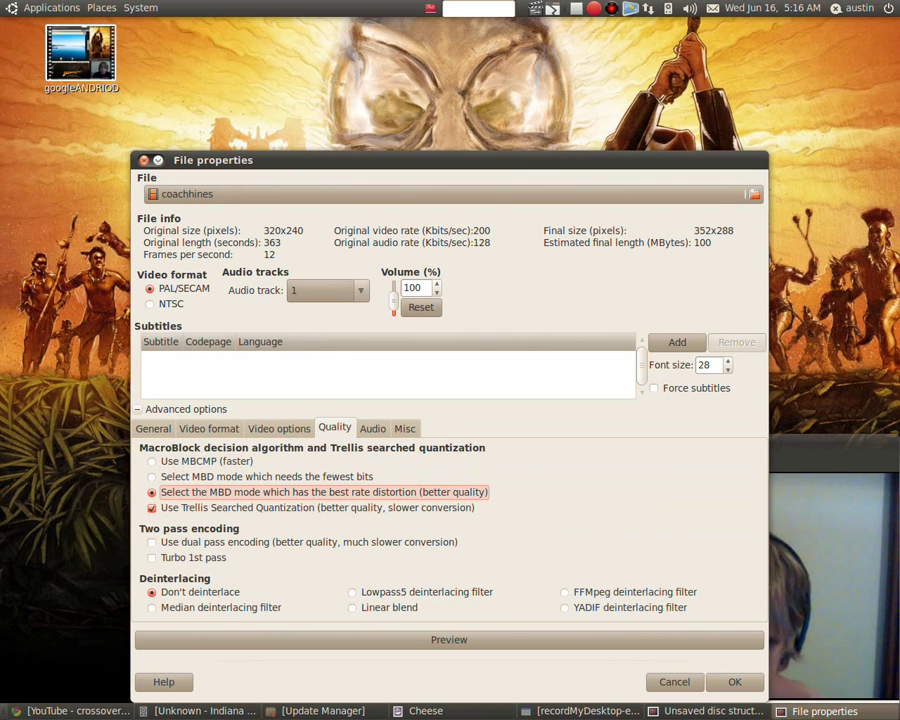
pyautogui.click(372, 428)
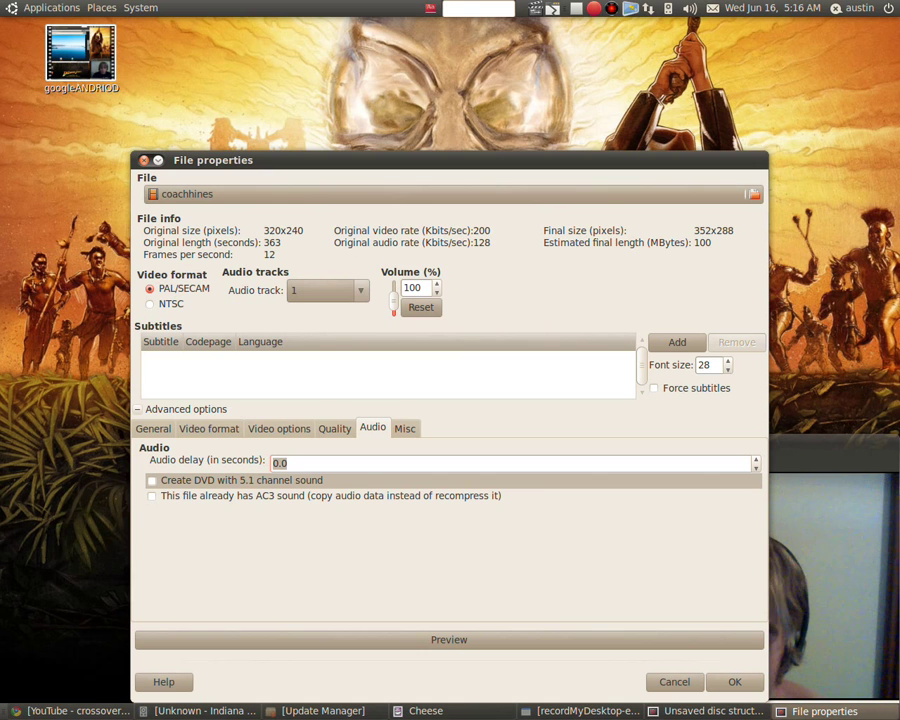
pyautogui.click(152, 480)
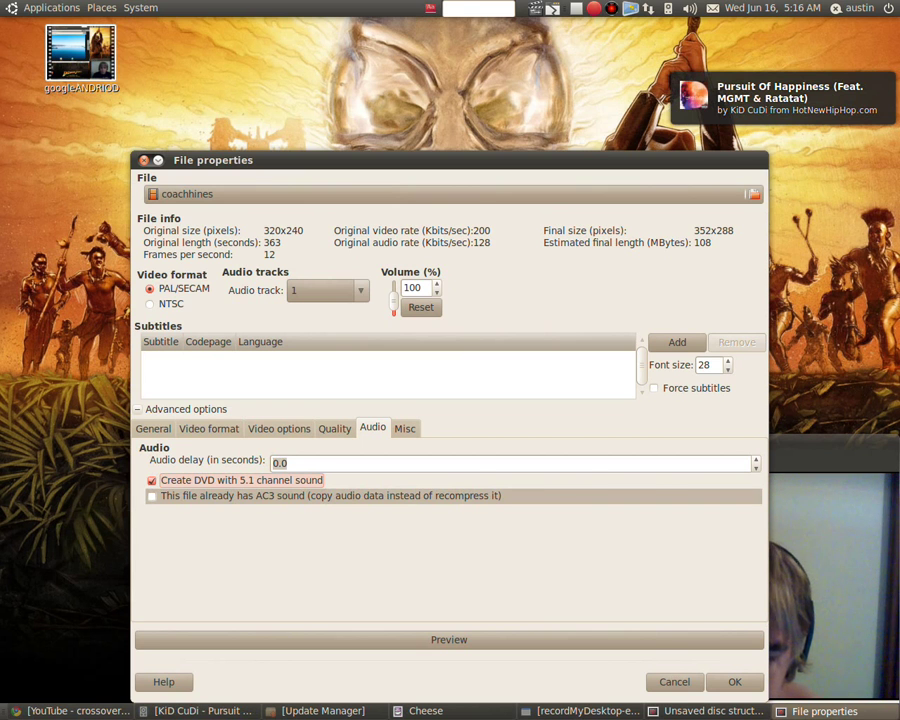
# - Check the file's miscellaneous and general settings, collapse the advanced options and accept the file properties
pyautogui.click(404, 428)
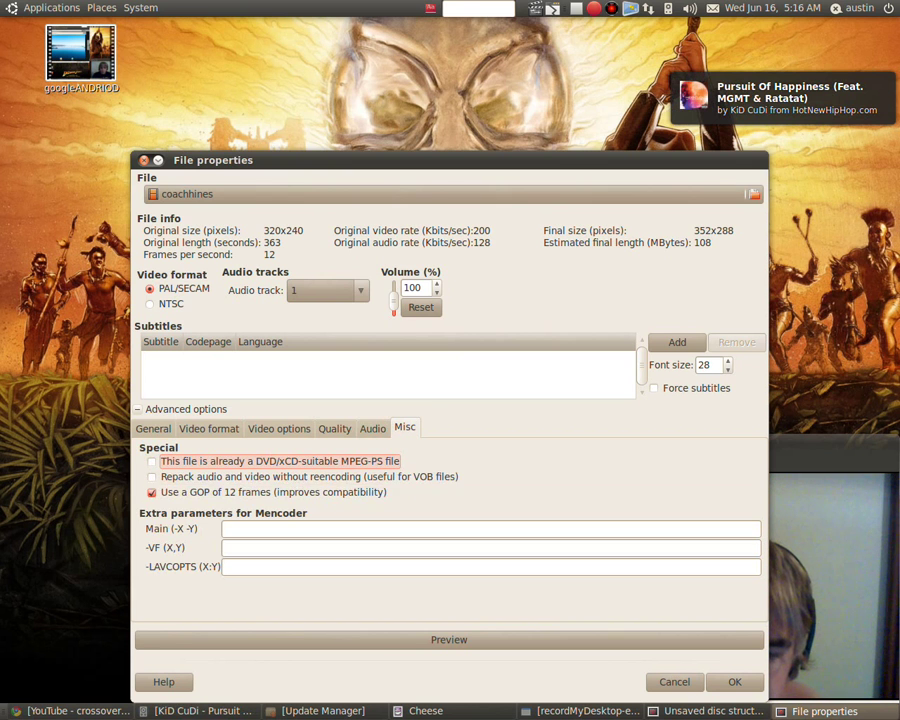
pyautogui.click(153, 428)
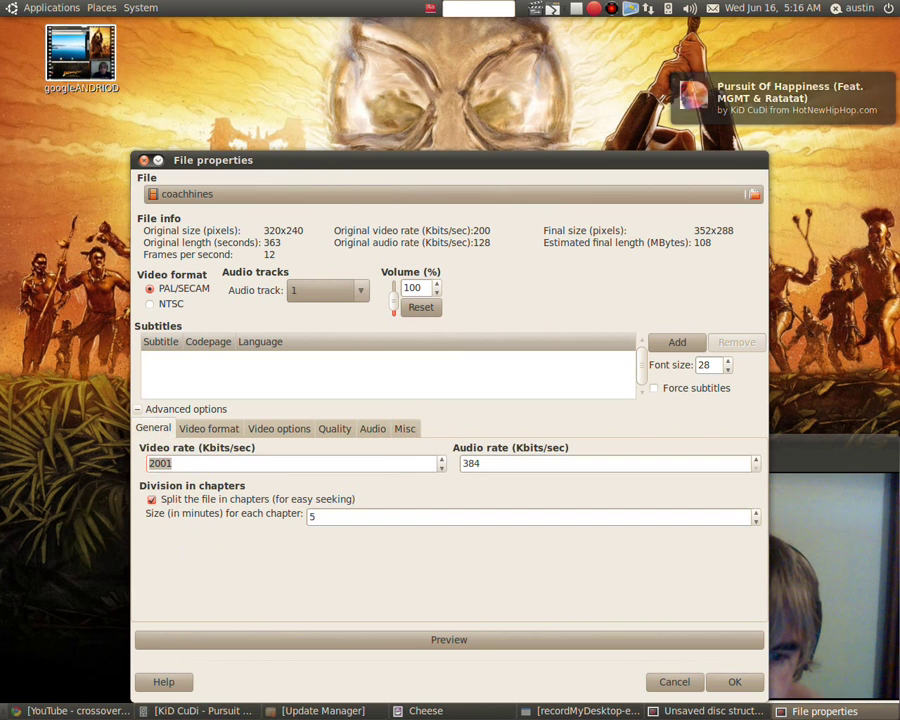
pyautogui.click(138, 409)
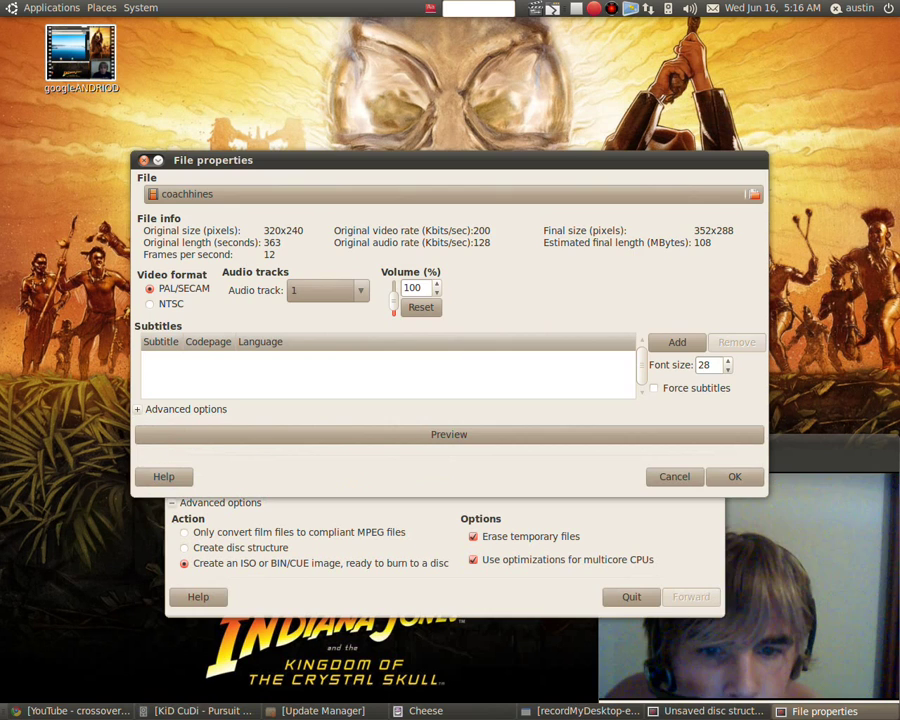
pyautogui.click(733, 476)
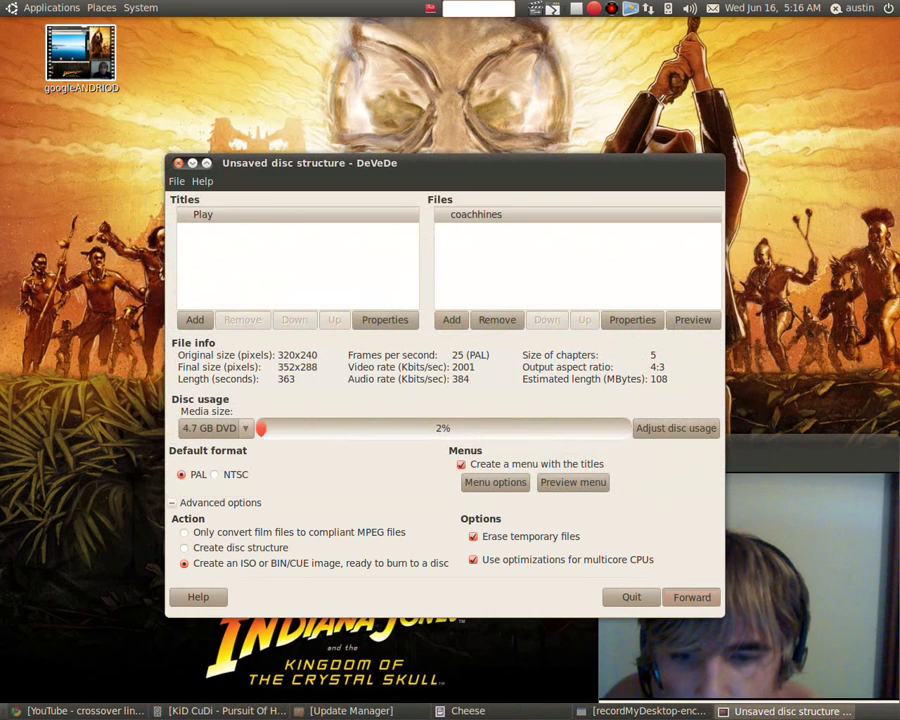
# - Start creating the DVD image on the Desktop under the name gfdfgfgdfggg
pyautogui.click(691, 597)
pyautogui.click(691, 597)
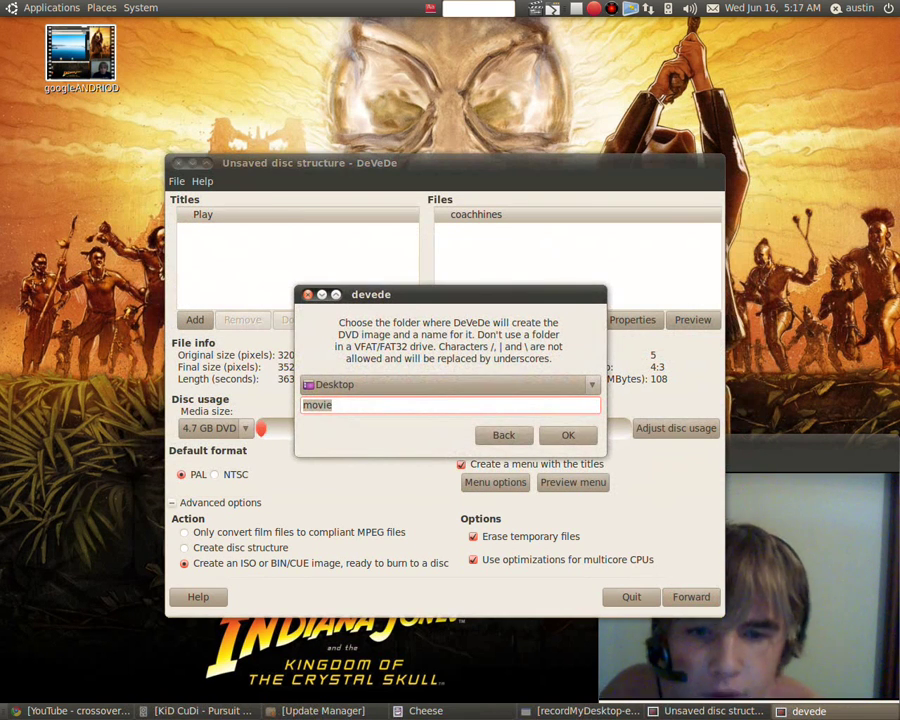
pyautogui.write('gfdfgfgdfggg')
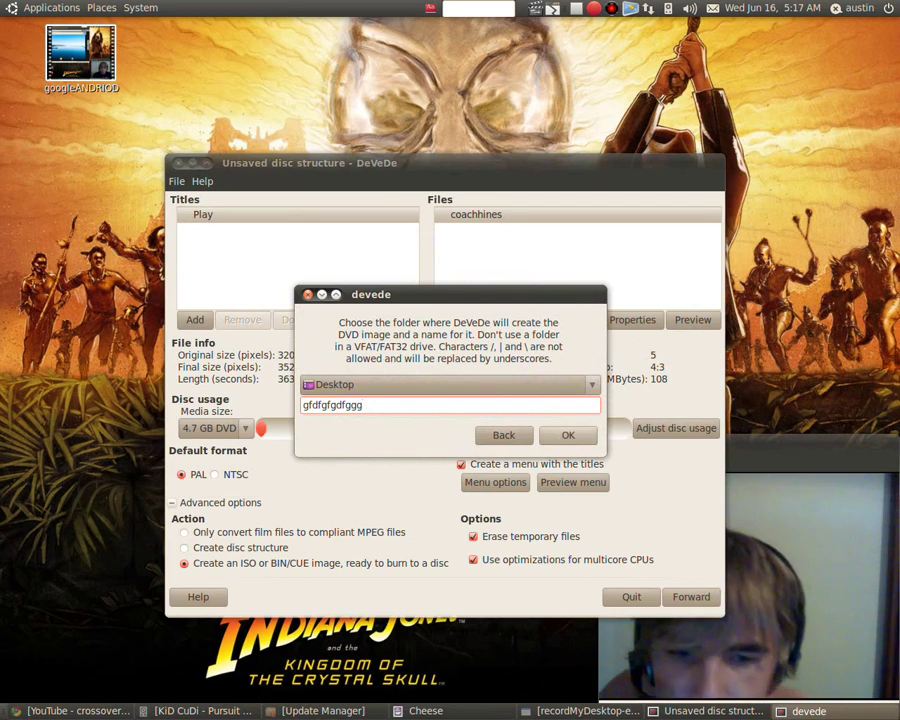
pyautogui.press('Return')
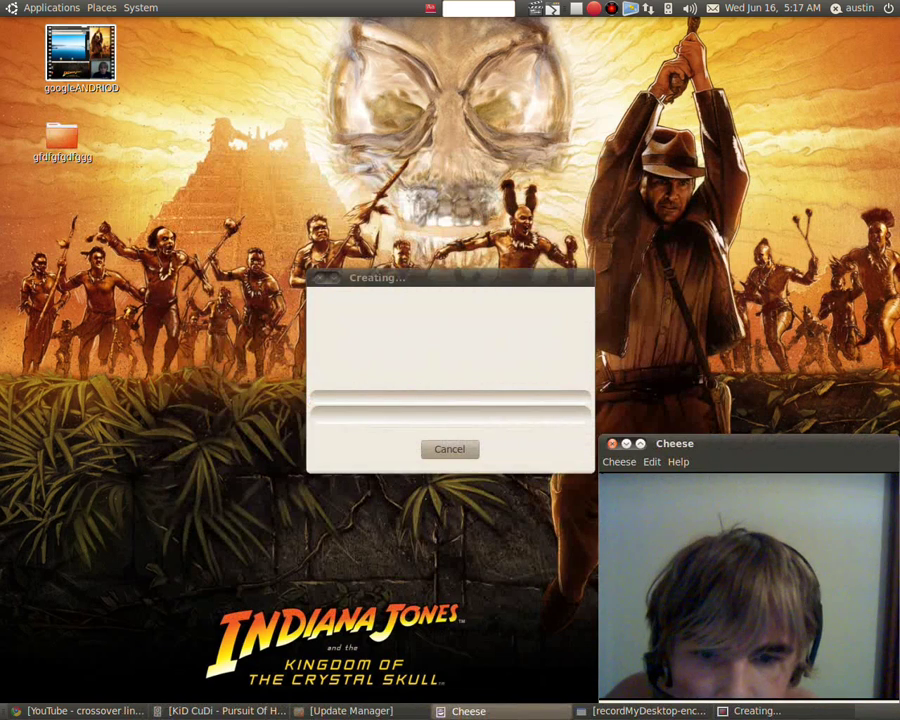
# - Abort the DVD creation and delete the gfdfgfgdfggg folder from the Desktop
pyautogui.press('Escape')
pyautogui.press('Return')
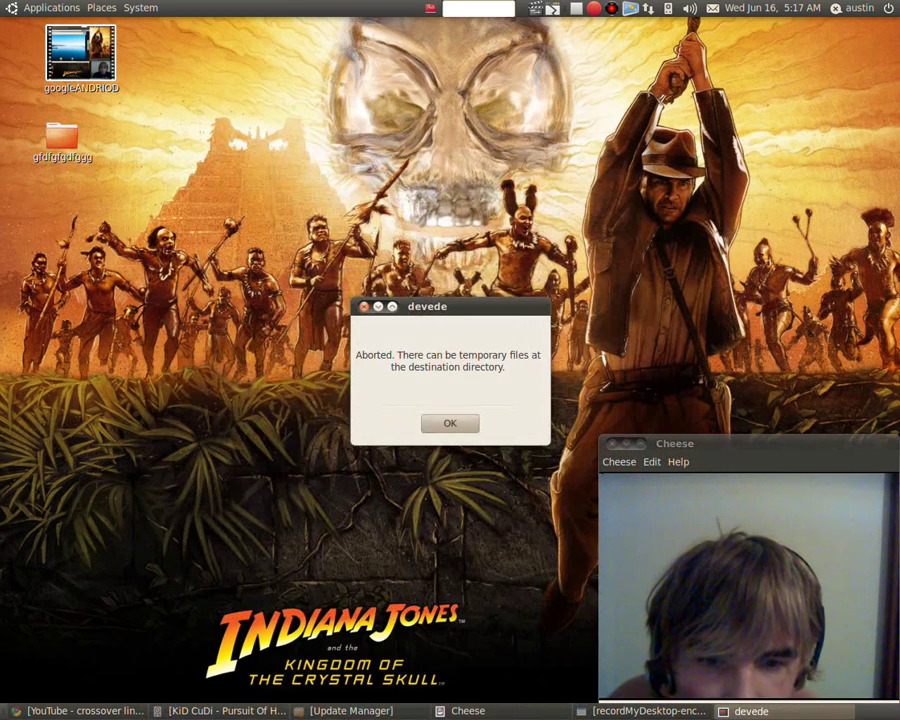
pyautogui.press('Return')
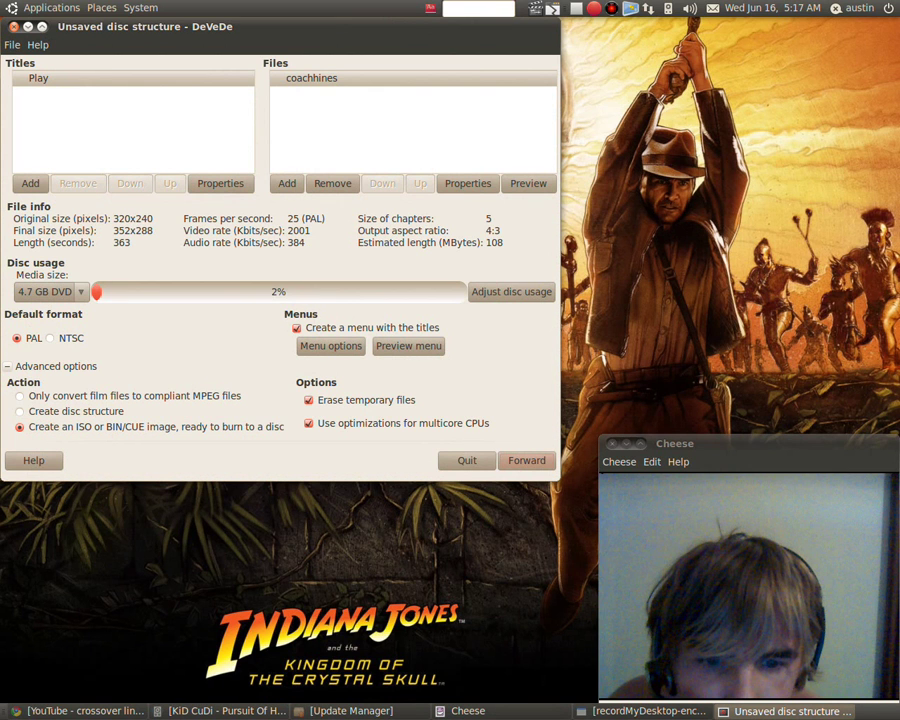
pyautogui.moveTo(280, 26); pyautogui.dragTo(565, 260)
pyautogui.moveTo(176, 198); pyautogui.dragTo(38, 131)
pyautogui.press('Delete')
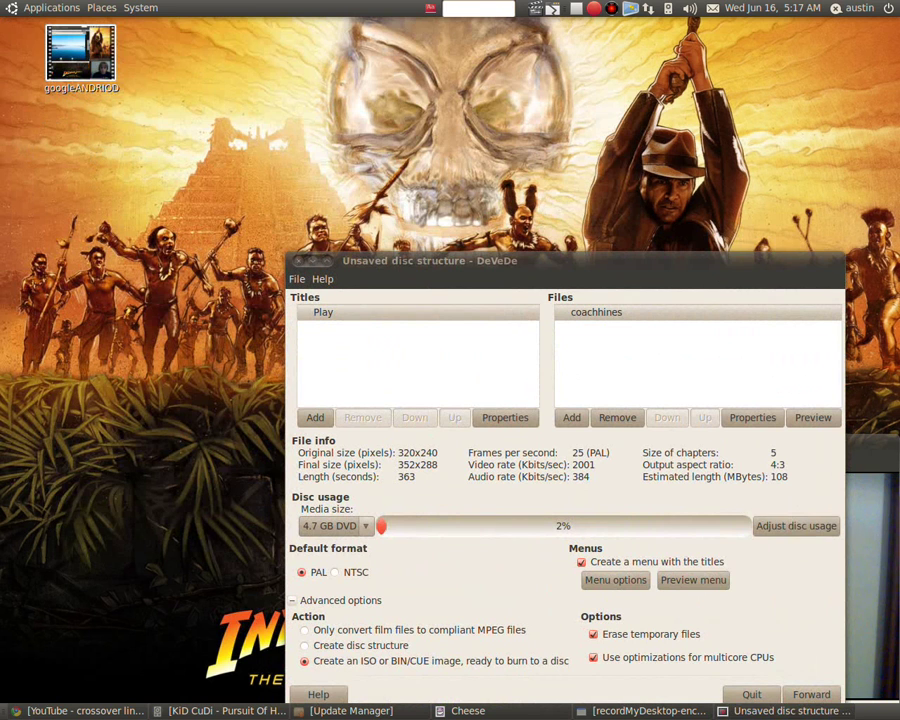
# - Adjust the disc usage automatically and exit DeVeDe, aborting the current DVD
pyautogui.click(796, 525)
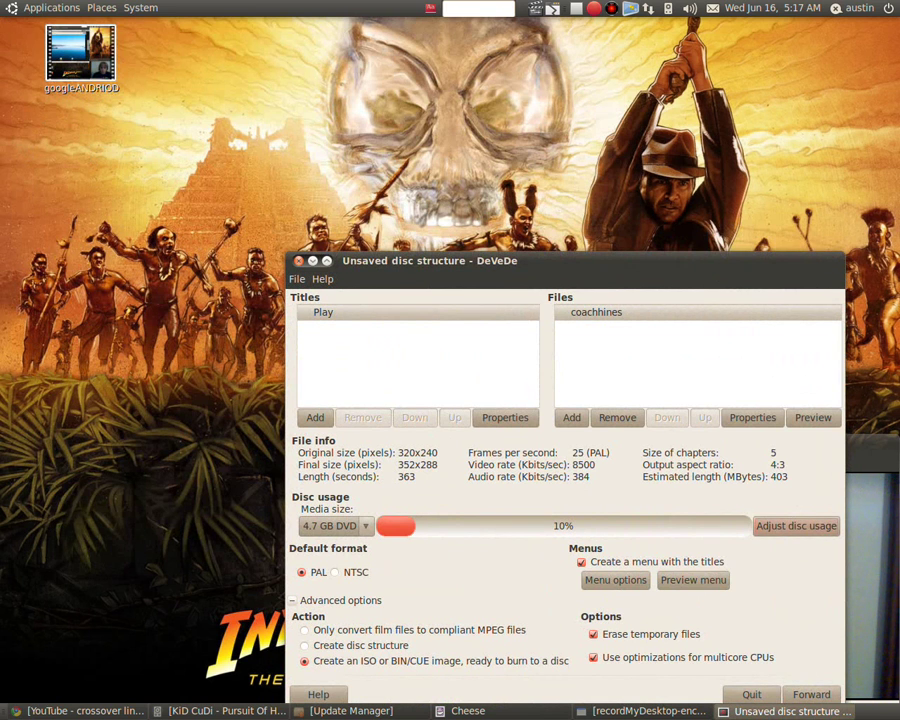
pyautogui.moveTo(565, 260); pyautogui.dragTo(461, 35)
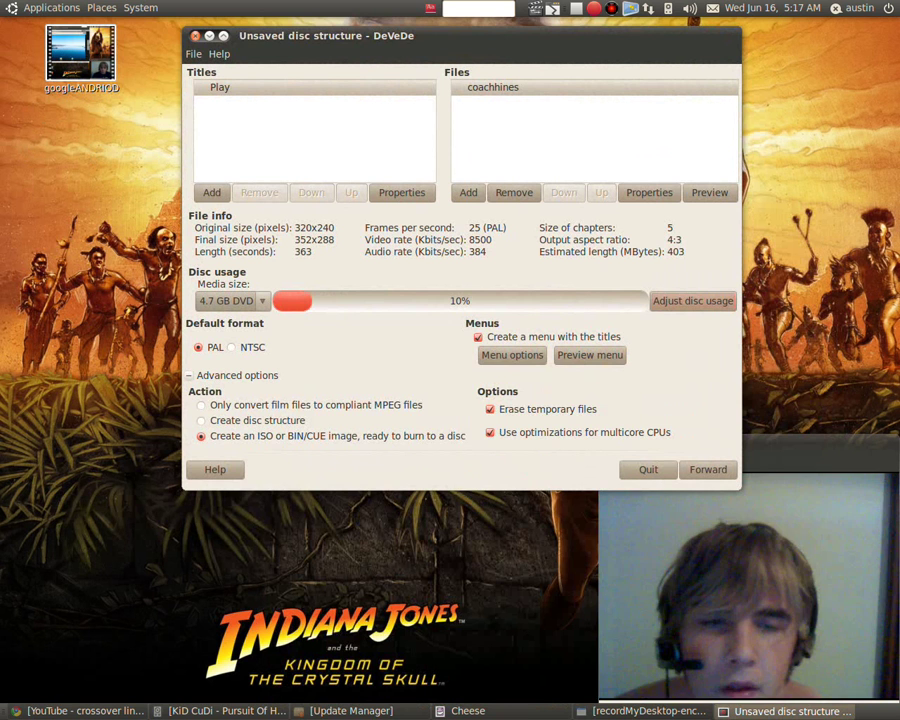
pyautogui.click(195, 35)
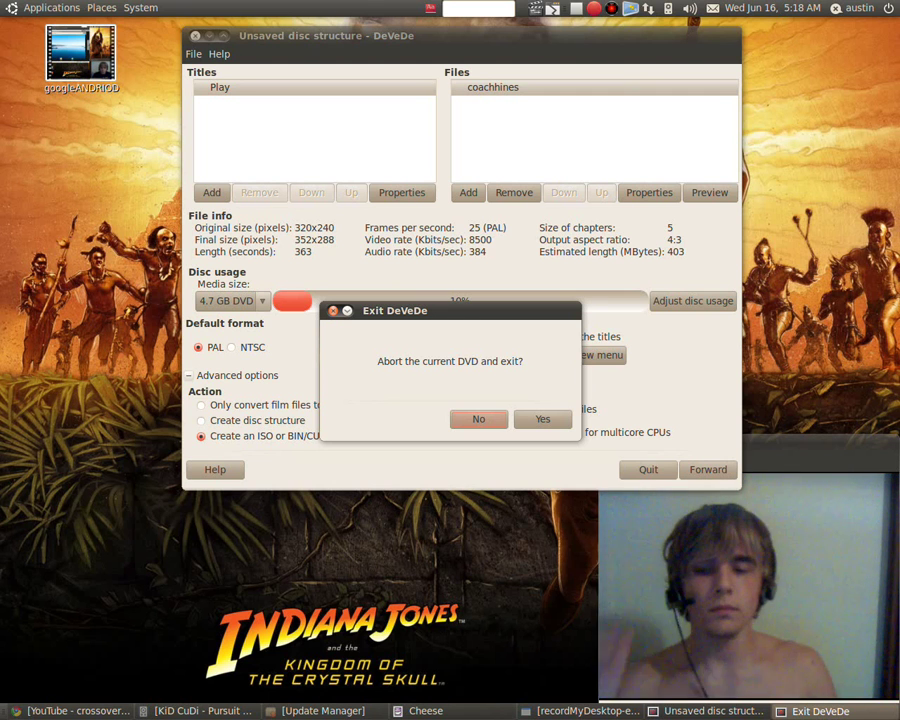
pyautogui.click(542, 419)
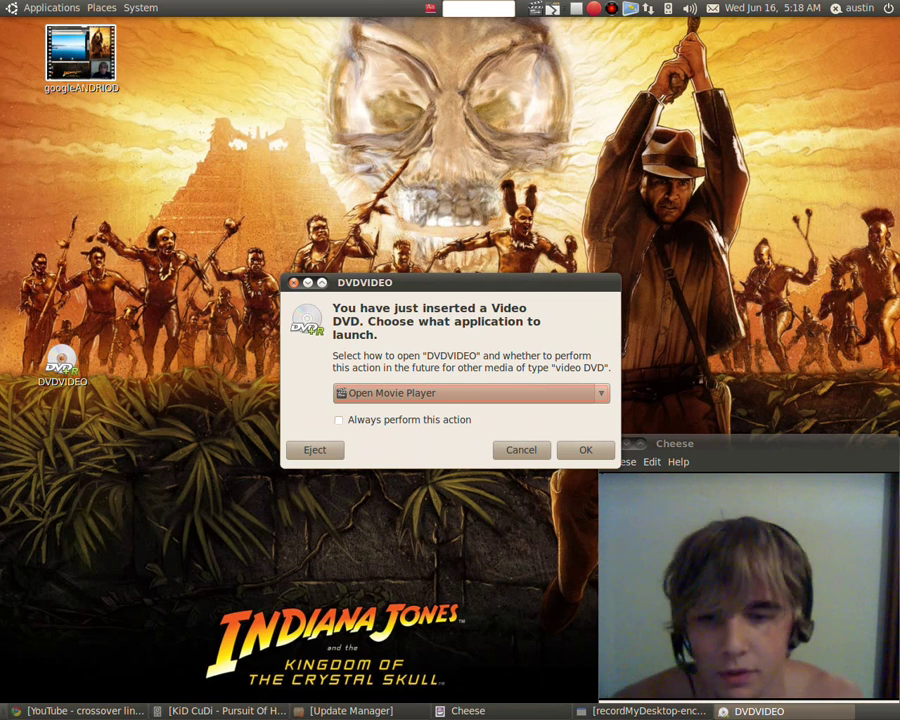
# - Dismiss the inserted-disc prompt and open the DVDVIDEO disc with VLC media player
pyautogui.click(521, 450)
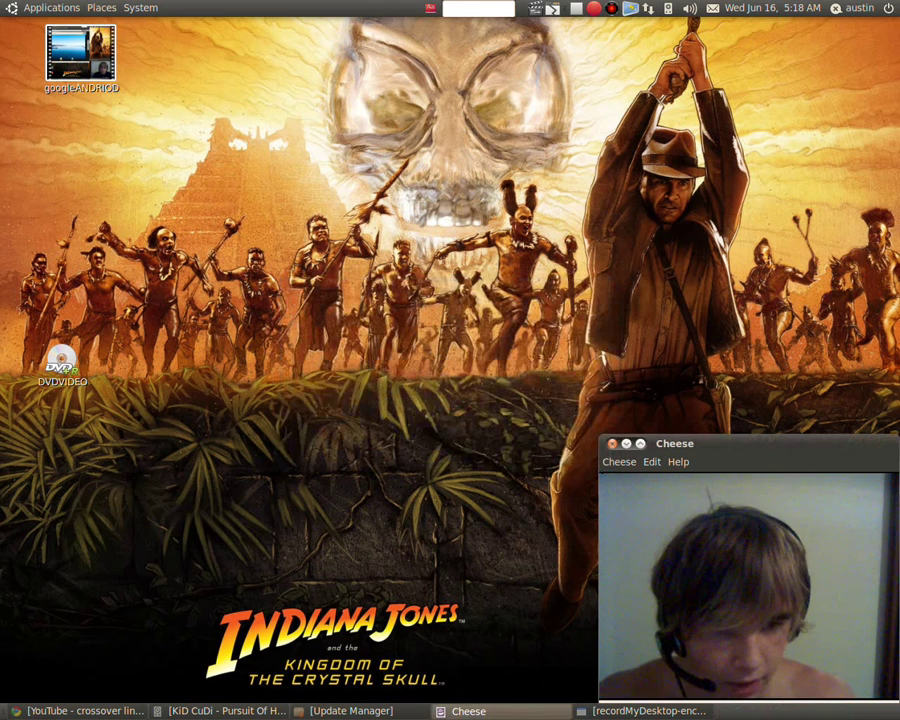
pyautogui.click(61, 360)
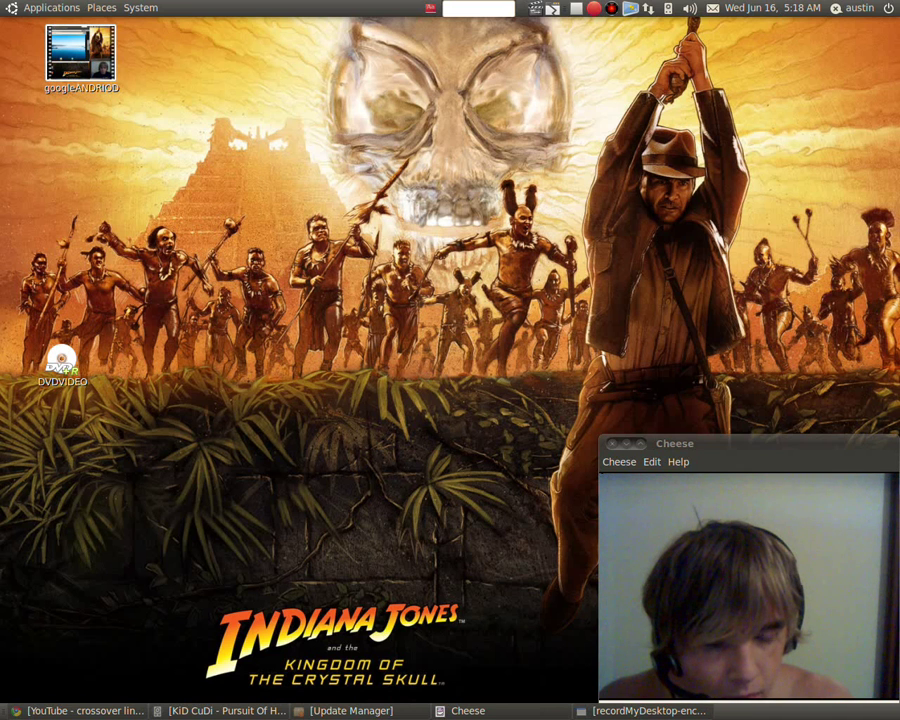
pyautogui.rightClick(64, 355)
pyautogui.moveTo(110, 396)
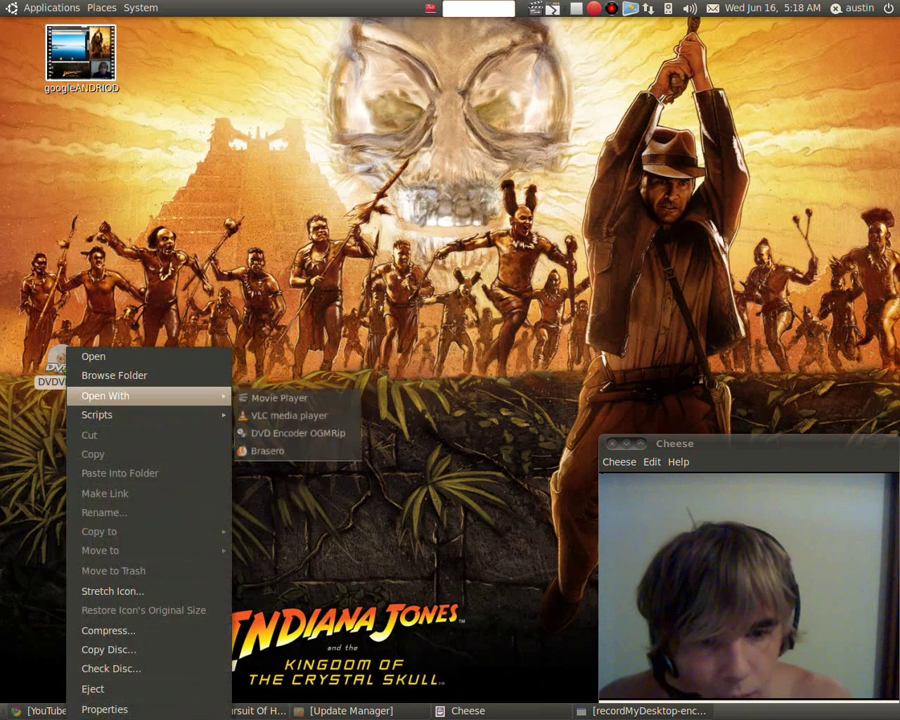
pyautogui.click(290, 414)
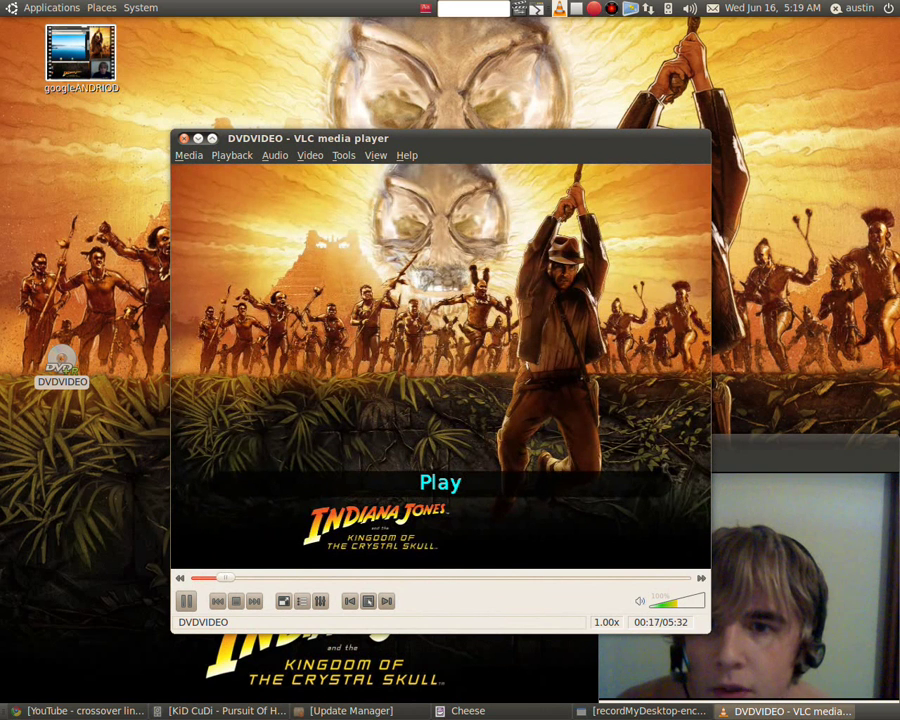
# - Play the movie from the DVD menu and skip ahead to about 33 minutes, 49 minutes and just past the middle
pyautogui.click(668, 8)
pyautogui.click(685, 66)
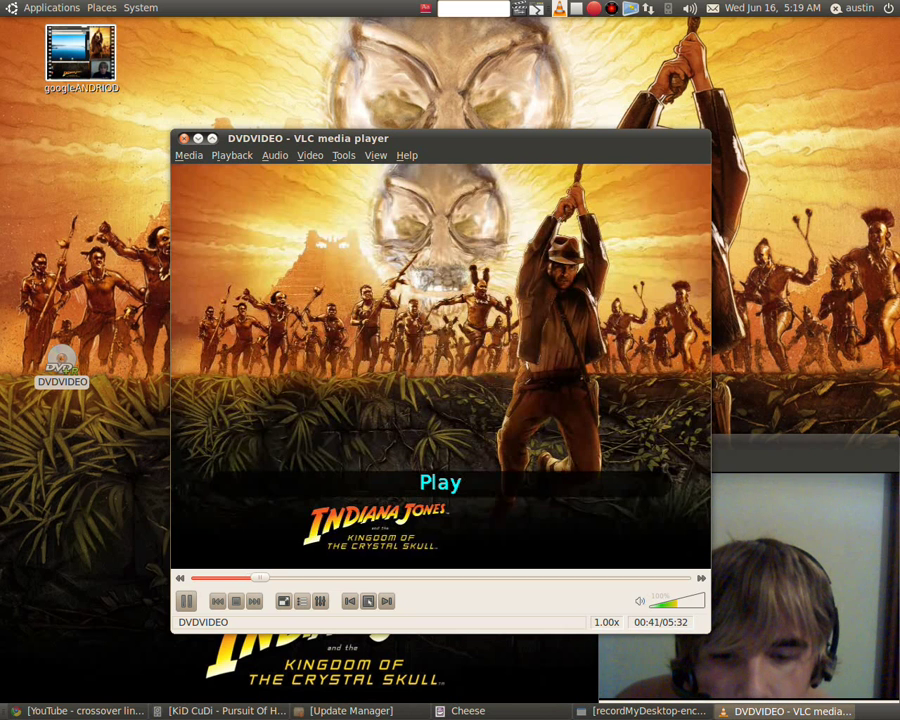
pyautogui.press('Return')
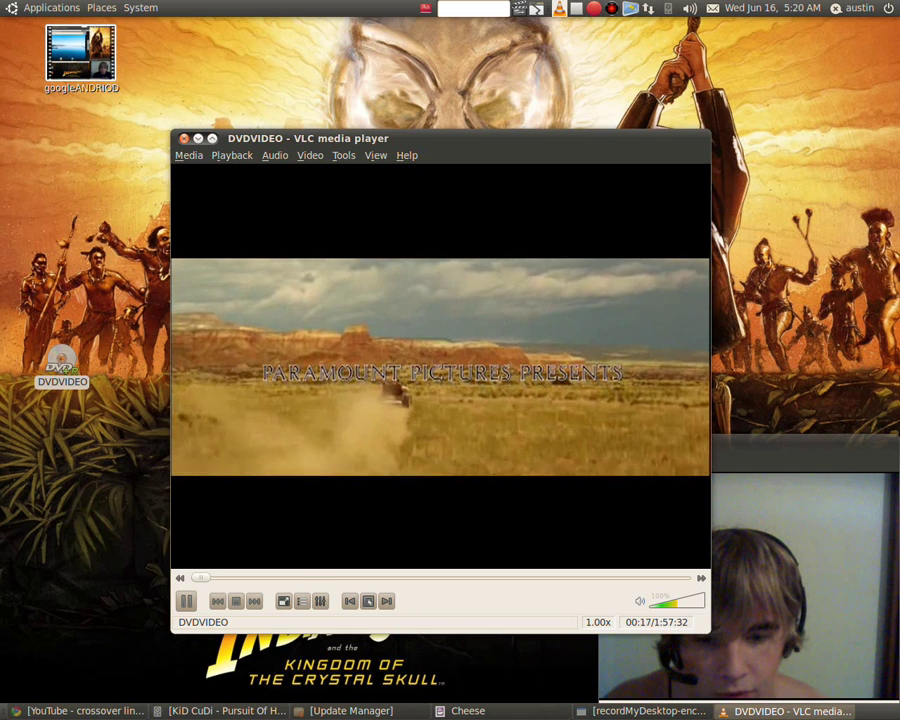
pyautogui.click(334, 577)
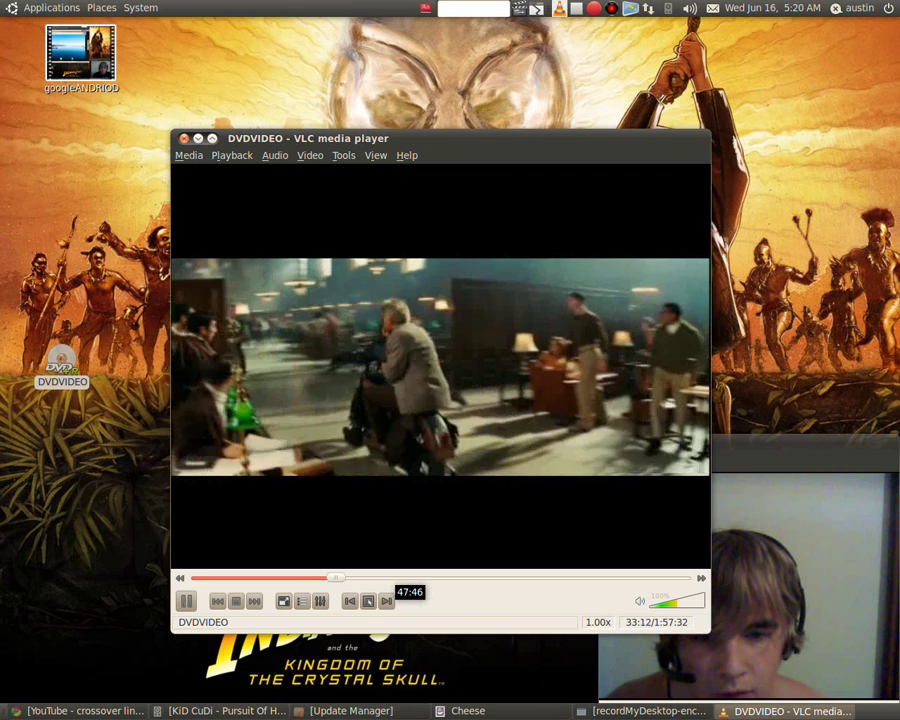
pyautogui.click(402, 578)
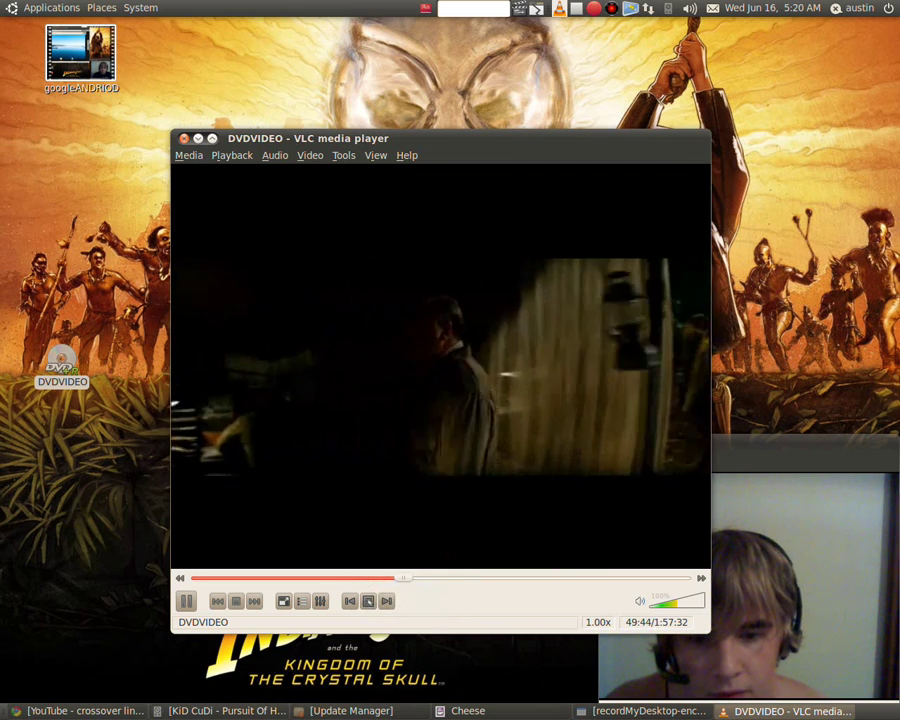
pyautogui.click(451, 578)
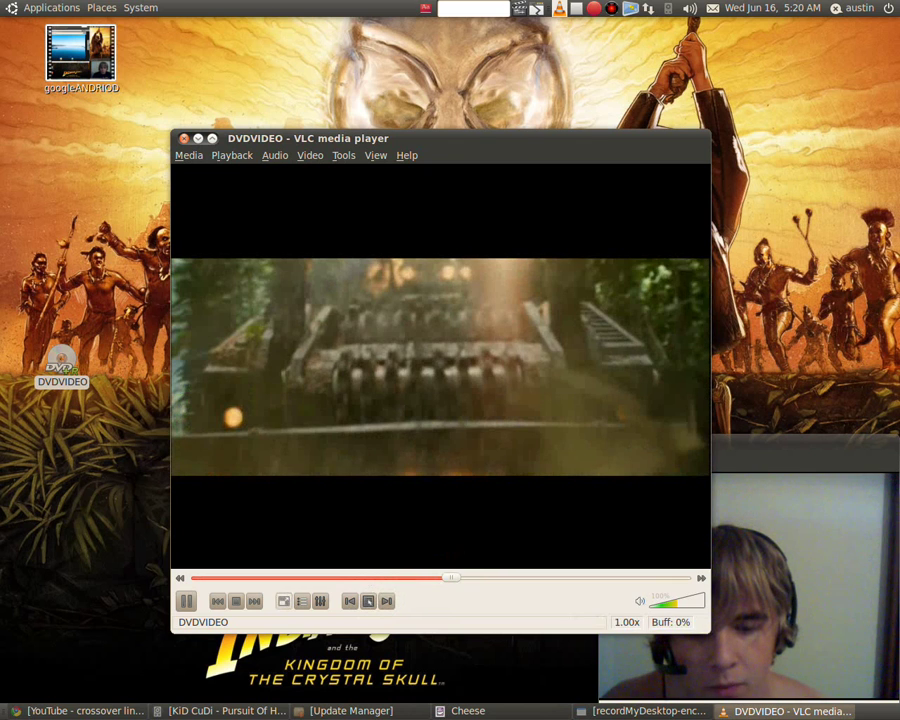
# - Return to the DVD's Play menu and close VLC media player
pyautogui.hotkey('shift', 'm')
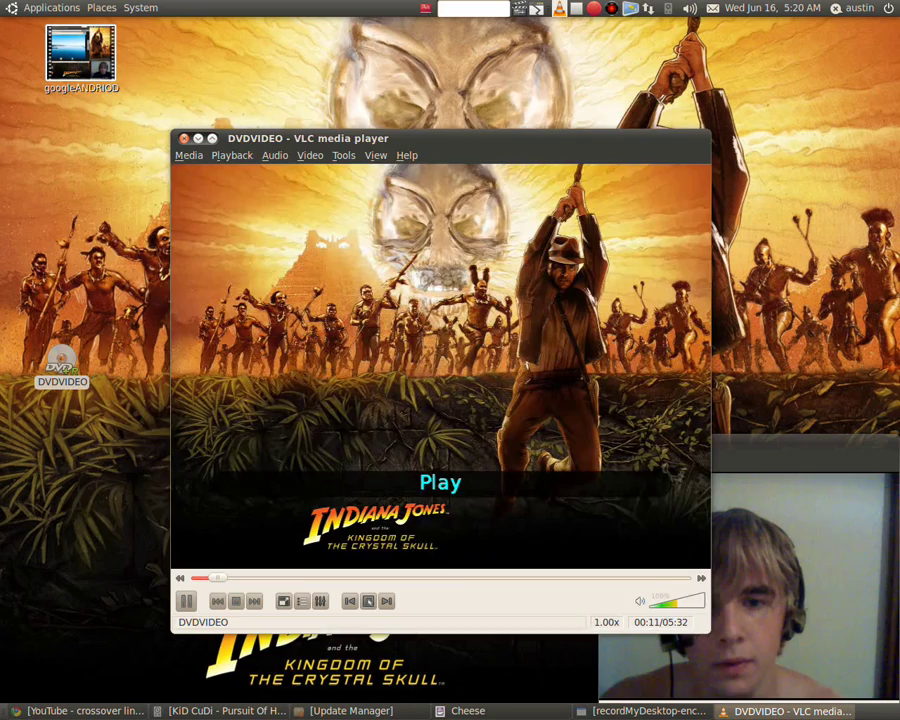
pyautogui.moveTo(440, 138); pyautogui.dragTo(350, 76)
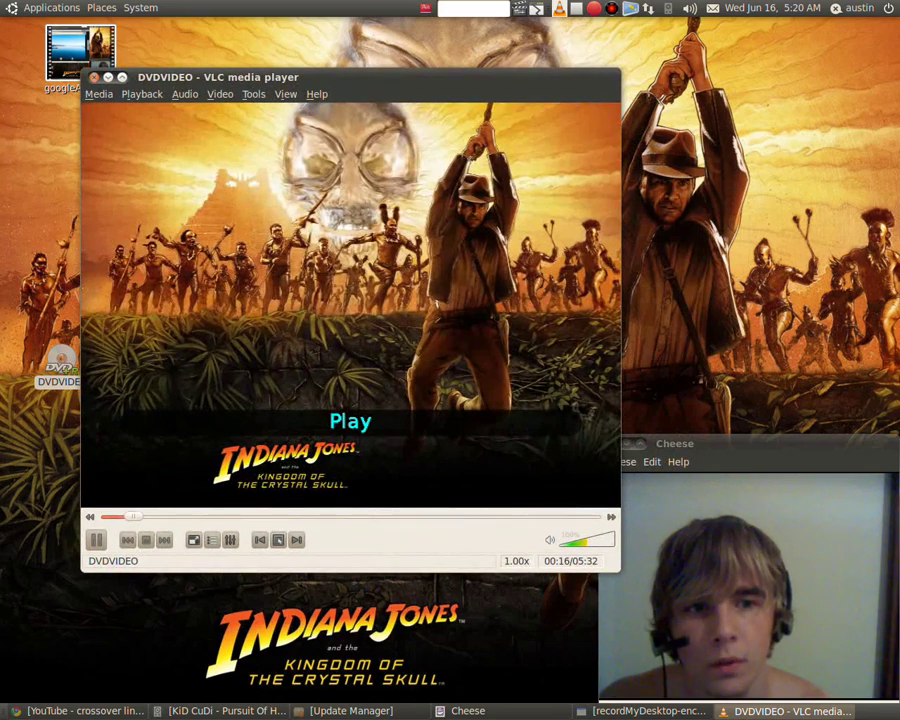
pyautogui.click(94, 77)
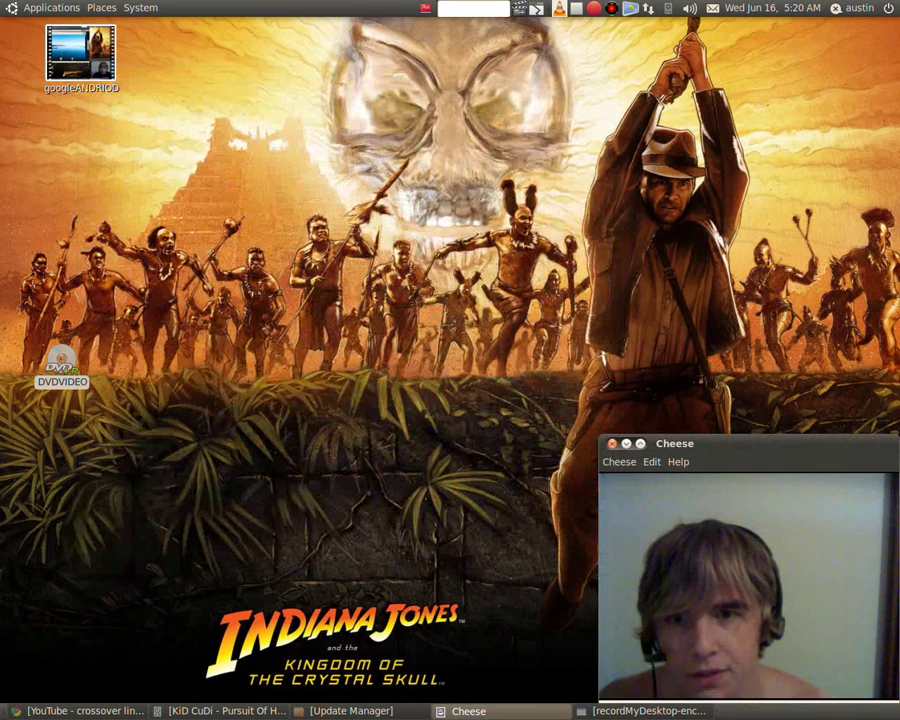